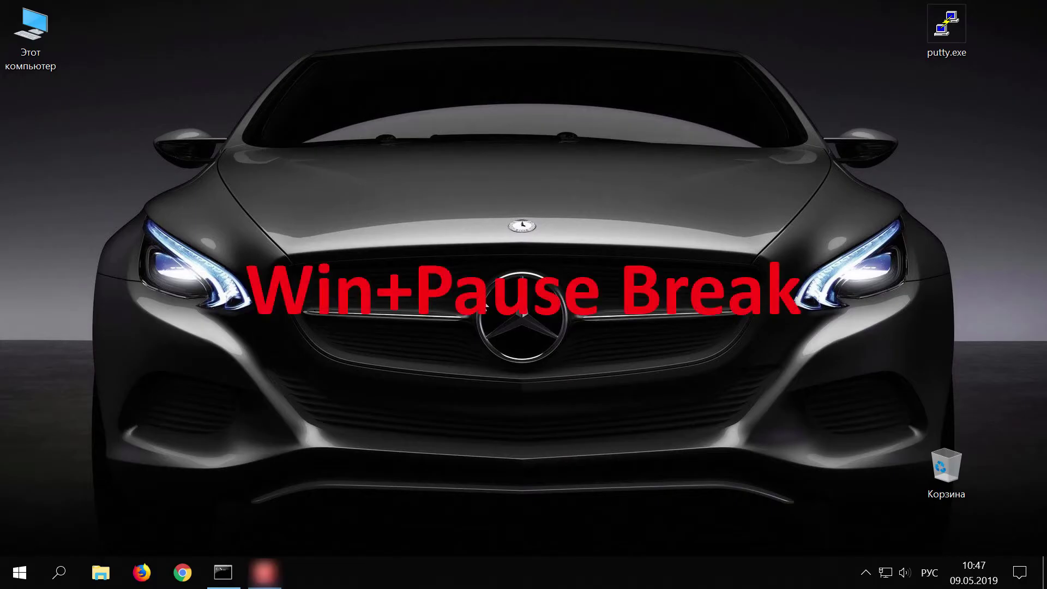
# Open Device Manager from the system information window and check that HP LaserJet 1018 is listed among the printers.
pyautogui.press('super+Pause')
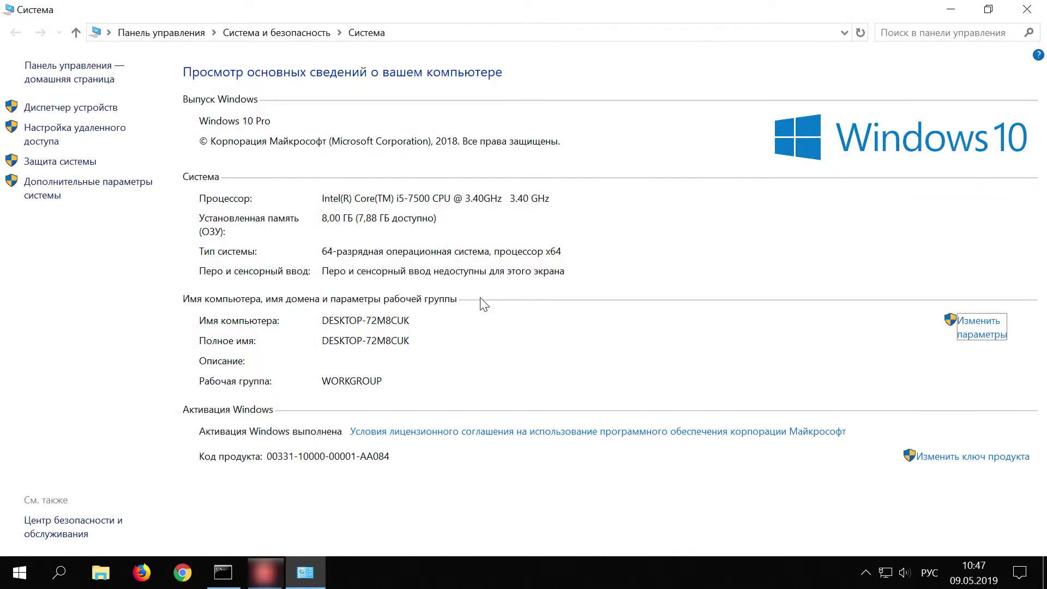
pyautogui.click(109, 108)
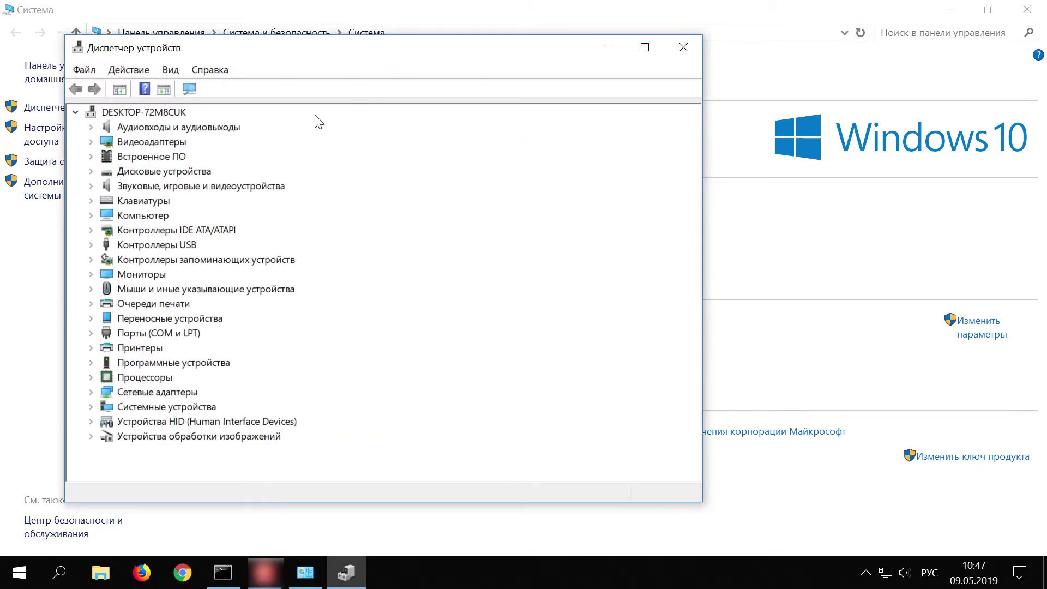
pyautogui.click(644, 47)
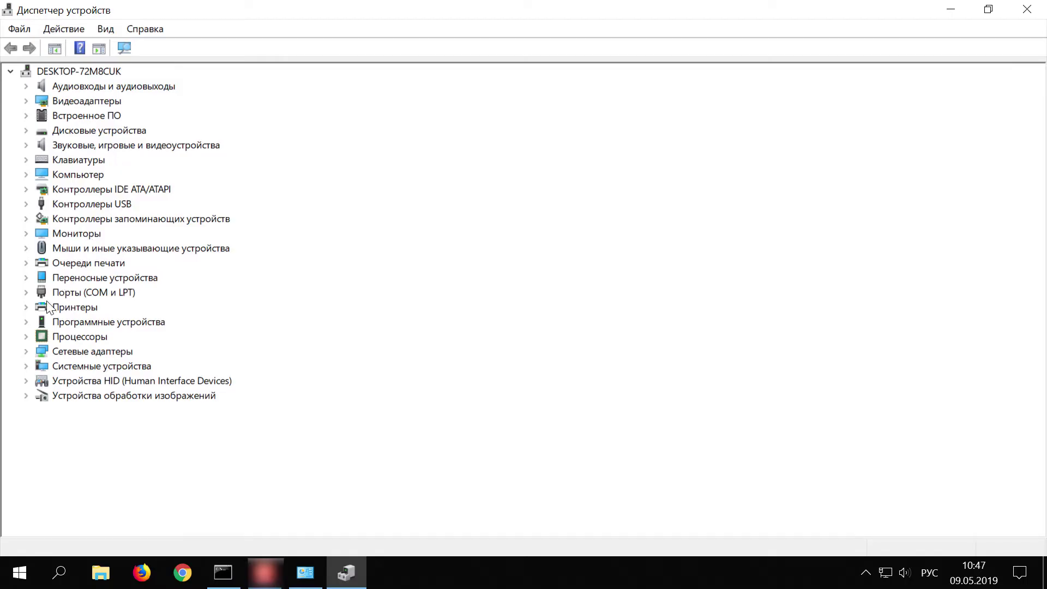
pyautogui.click(25, 309)
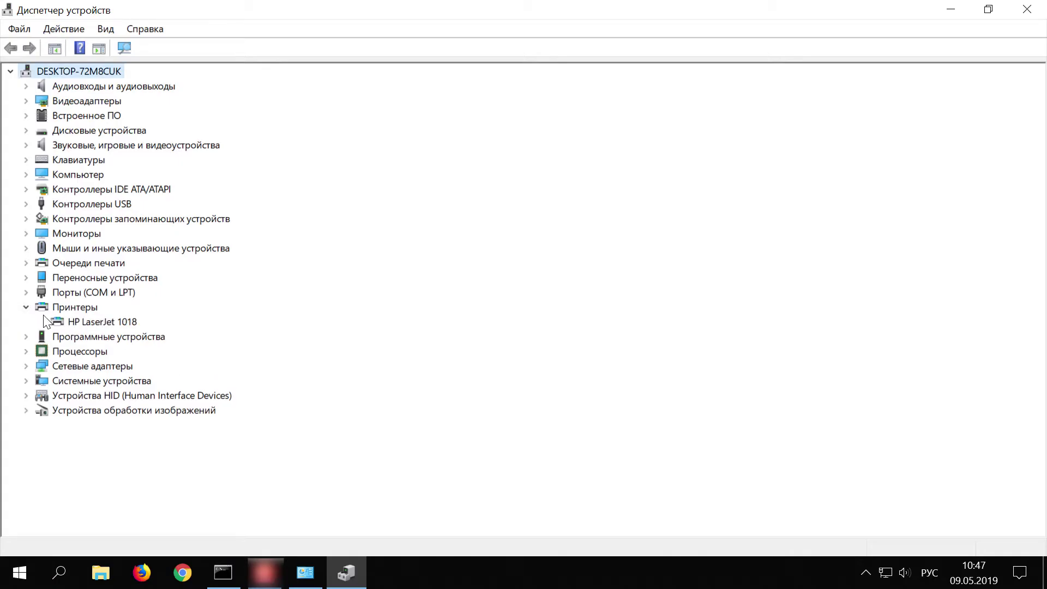
pyautogui.click(87, 321)
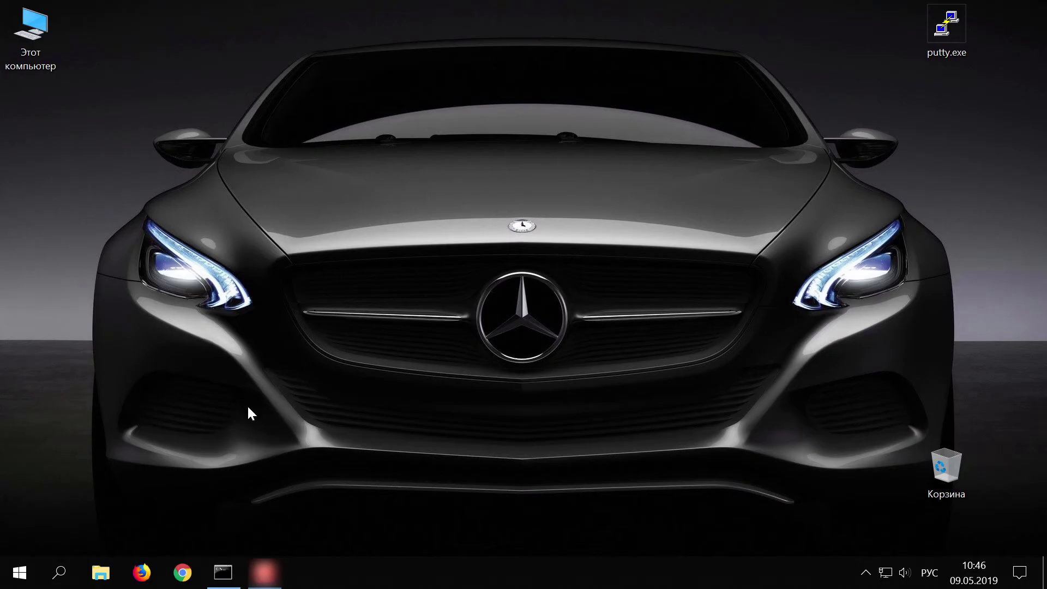
# Open Devices and Printers through Control Panel and check the connection status of HP LaserJet 1018.
pyautogui.click(18, 571)
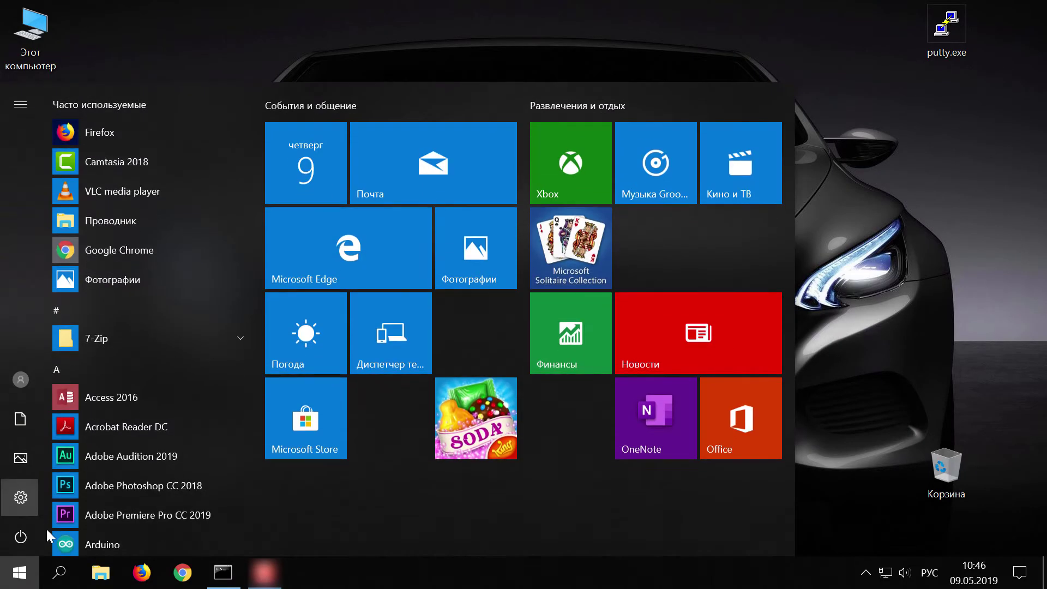
pyautogui.write('панель')
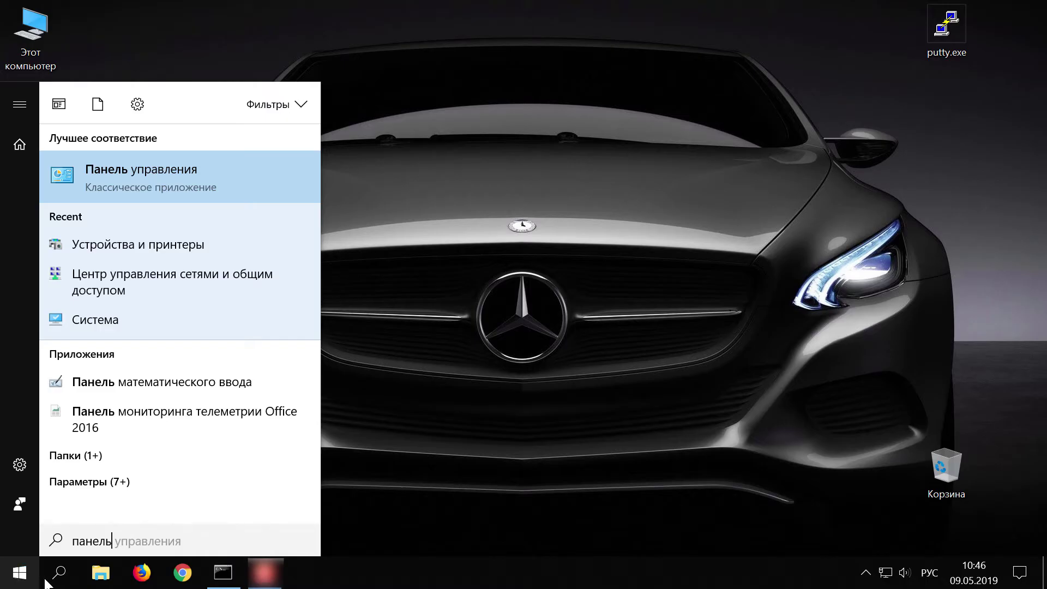
pyautogui.click(164, 175)
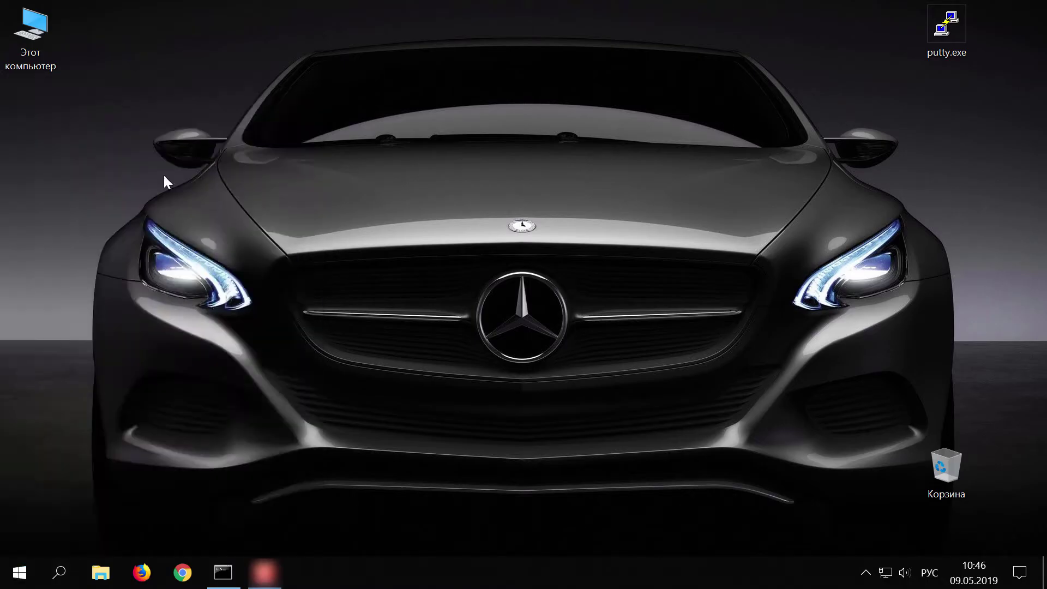
pyautogui.click(375, 247)
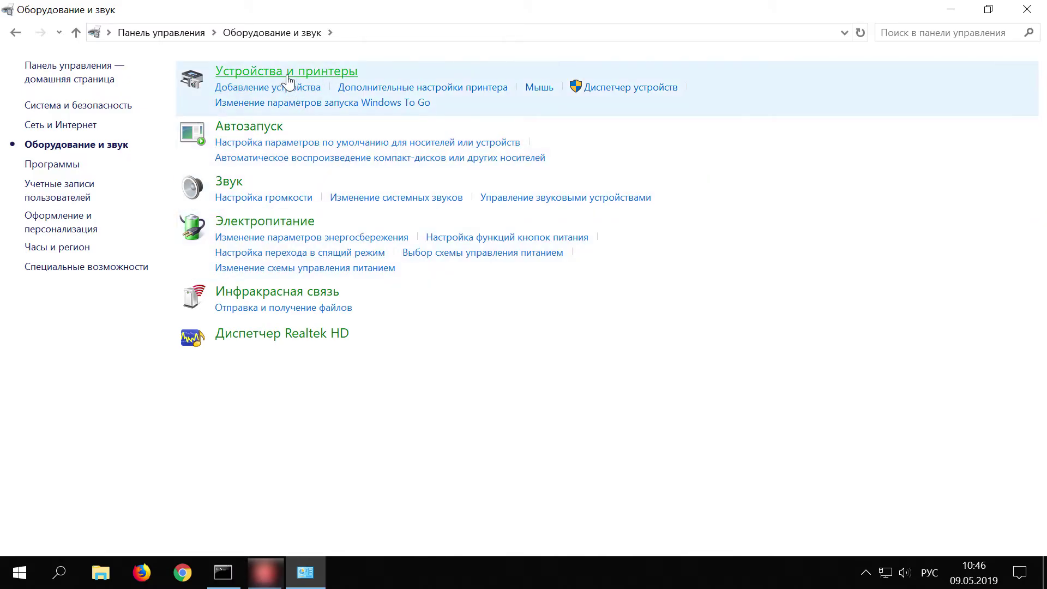
pyautogui.click(287, 77)
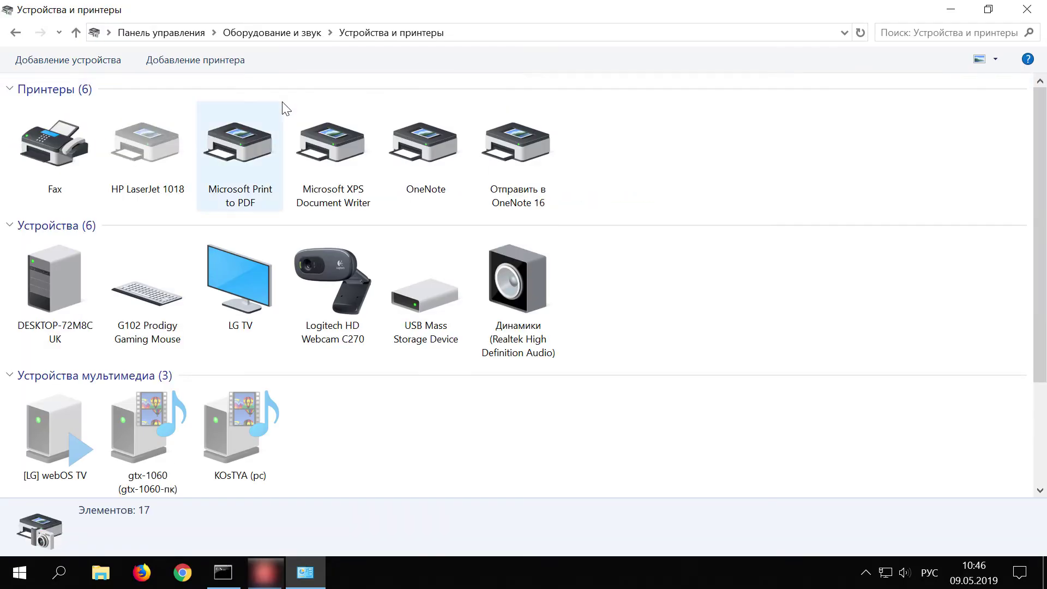
pyautogui.moveTo(116, 195)
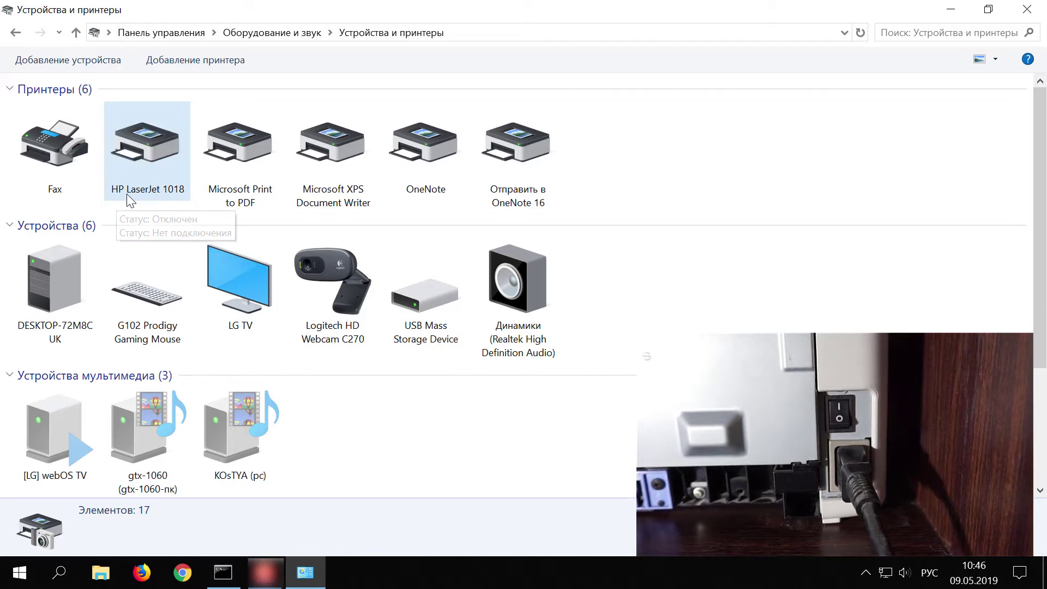
pyautogui.moveTo(145, 162)
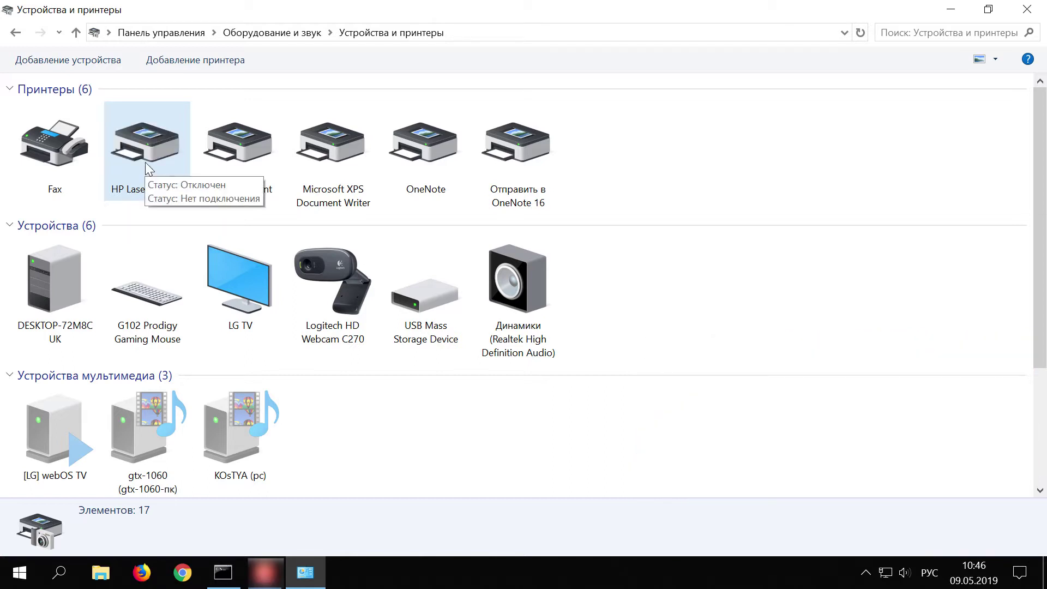
pyautogui.click(1028, 8)
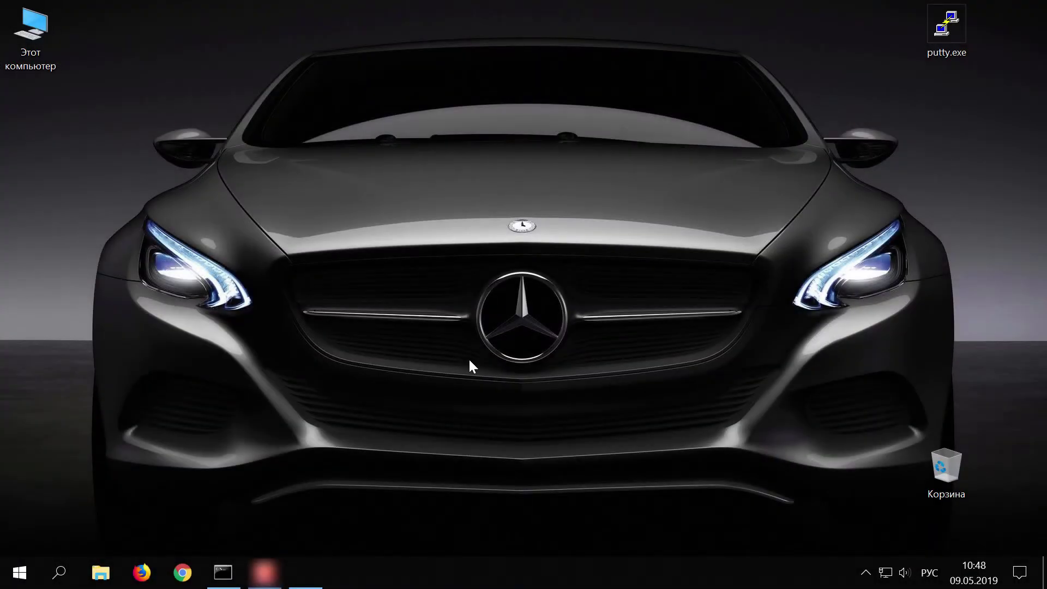
# Reopen Devices and Printers through Control Panel and open the maximized print queue of HP LaserJet 1018.
pyautogui.press('super+r')
pyautogui.press('Return')
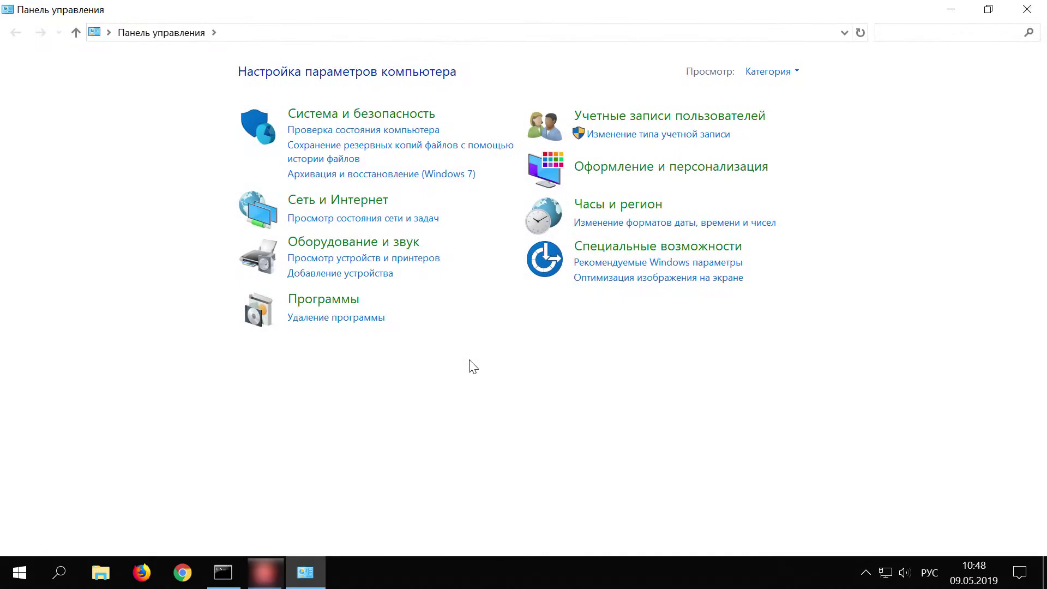
pyautogui.click(361, 241)
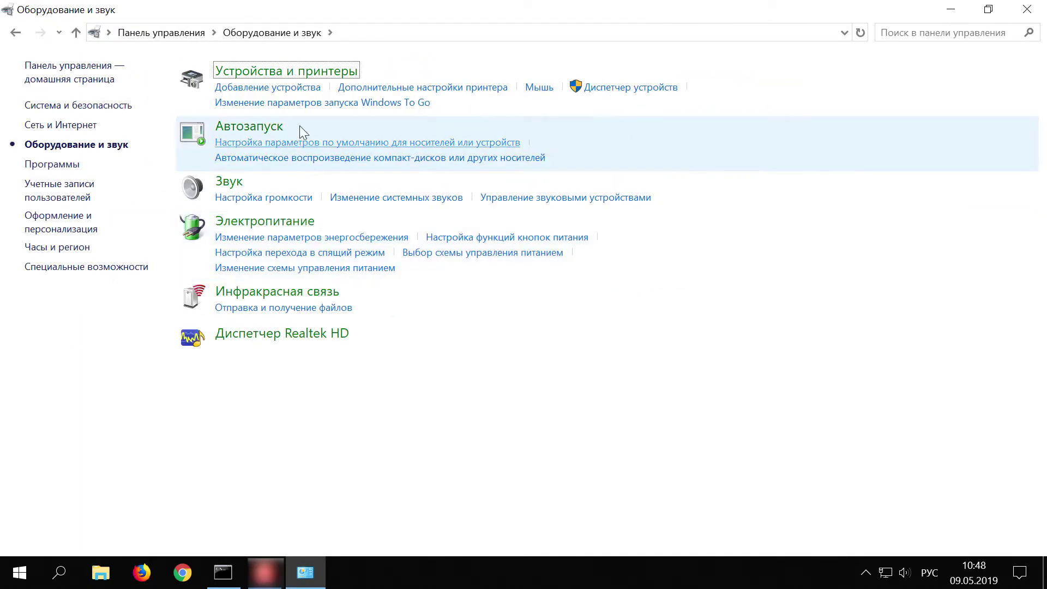
pyautogui.click(304, 77)
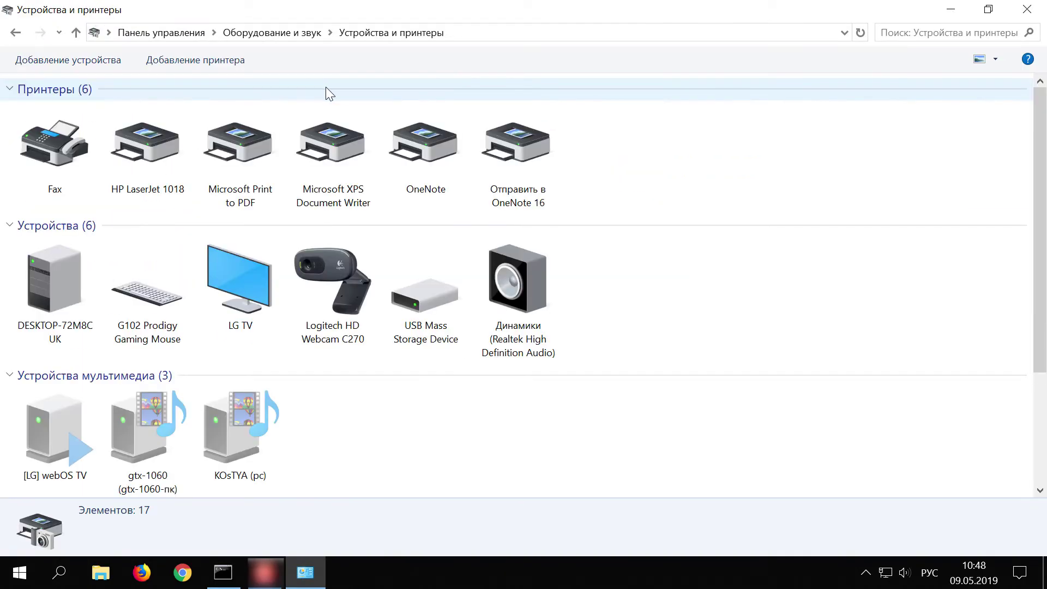
pyautogui.click(121, 151)
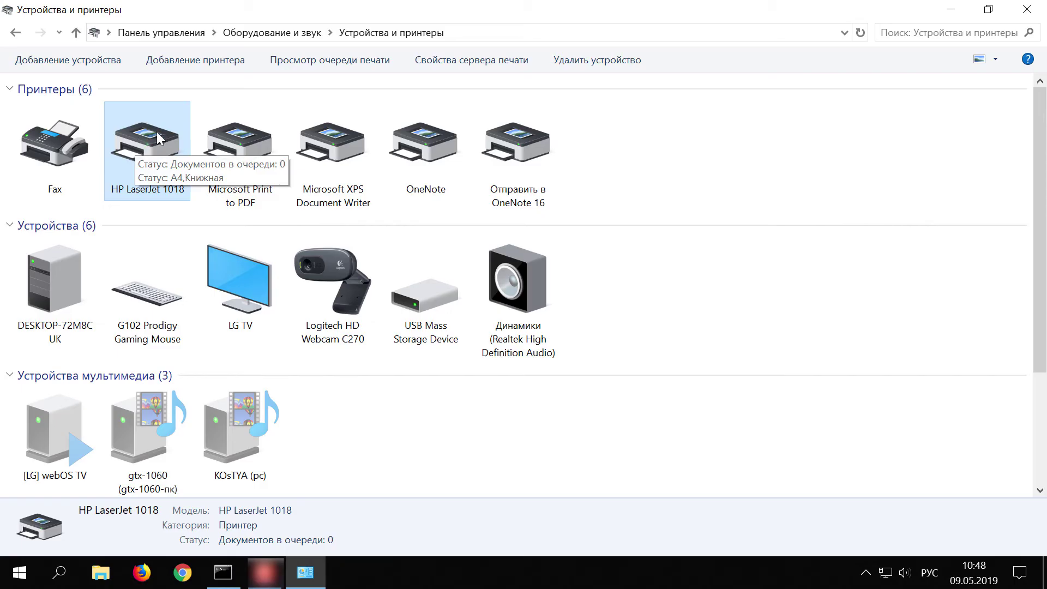
pyautogui.click(306, 61)
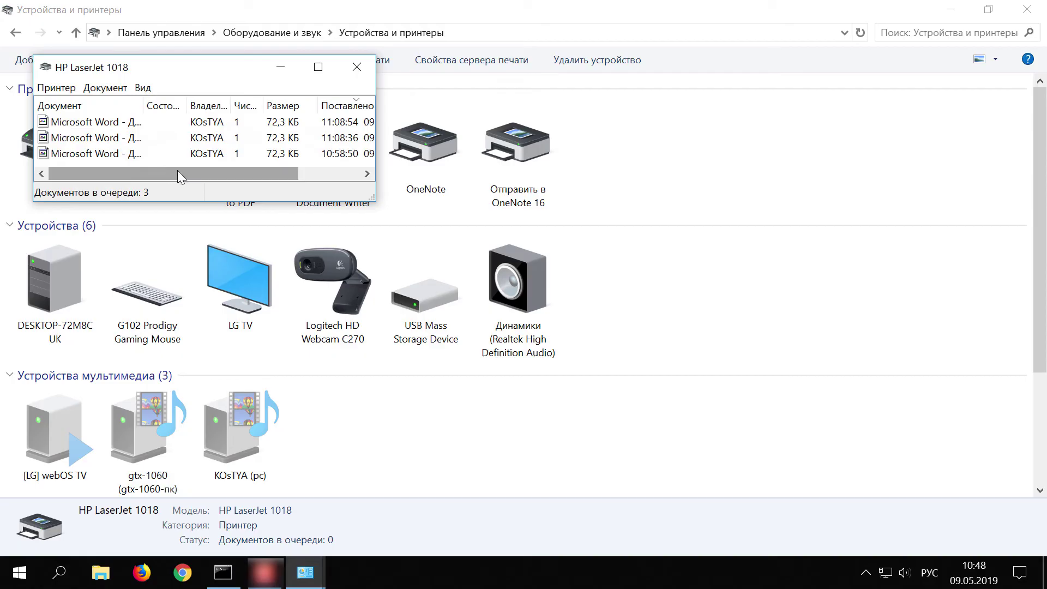
pyautogui.click(318, 67)
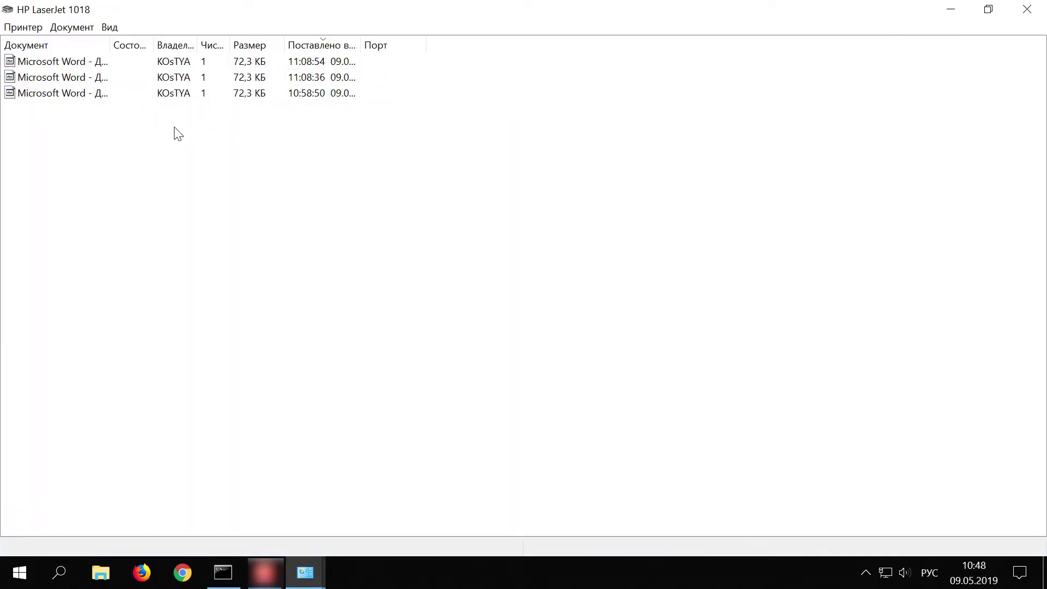
# Cancel all documents waiting in the HP LaserJet 1018 print queue and close the printer windows.
pyautogui.click(73, 95)
pyautogui.click(76, 75)
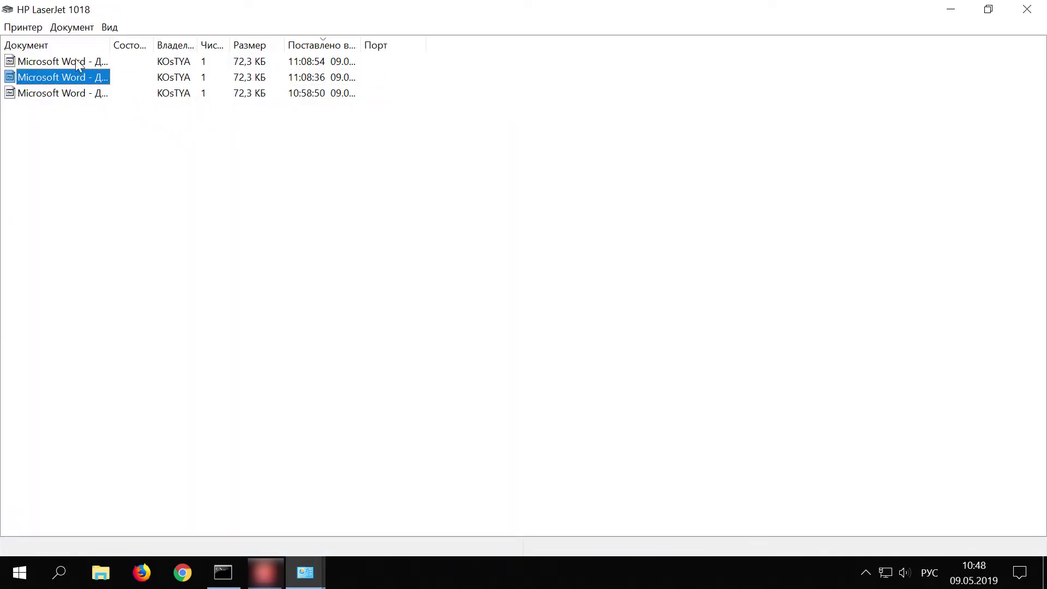
pyautogui.click(76, 61)
pyautogui.moveTo(91, 133); pyautogui.dragTo(69, 62)
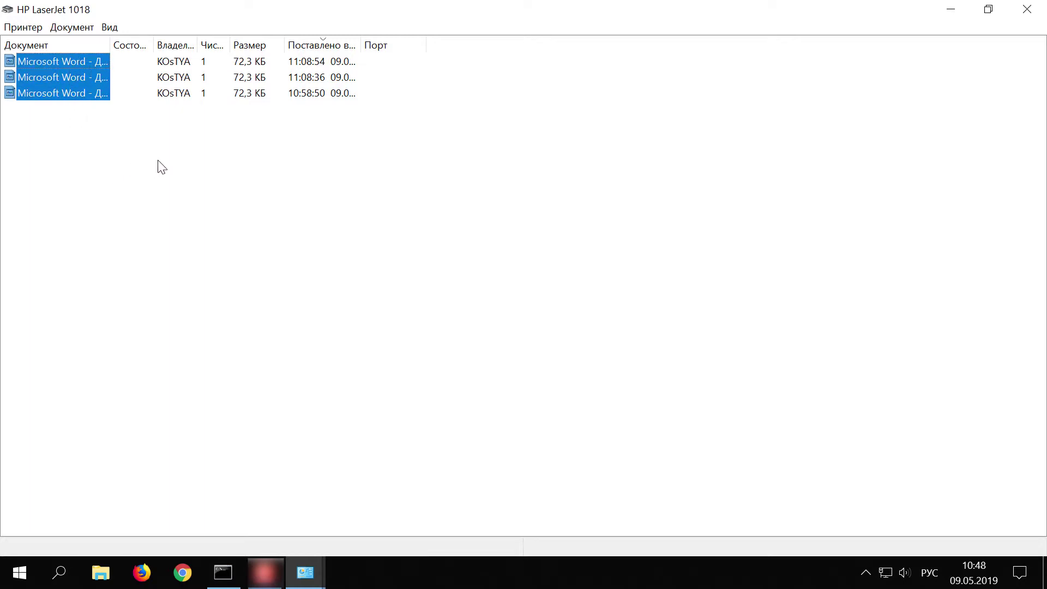
pyautogui.press('Delete')
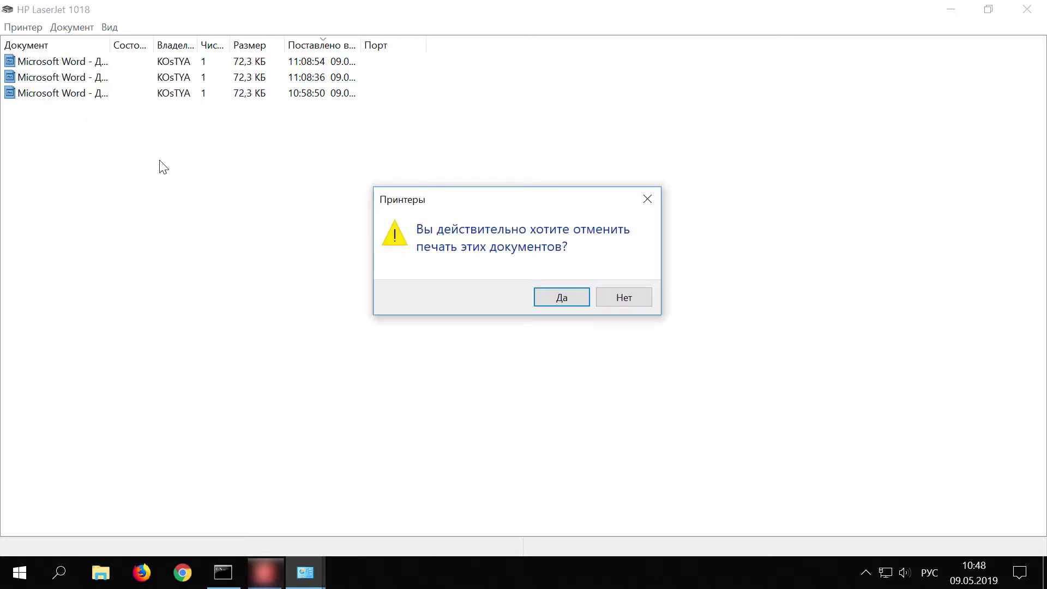
pyautogui.click(558, 303)
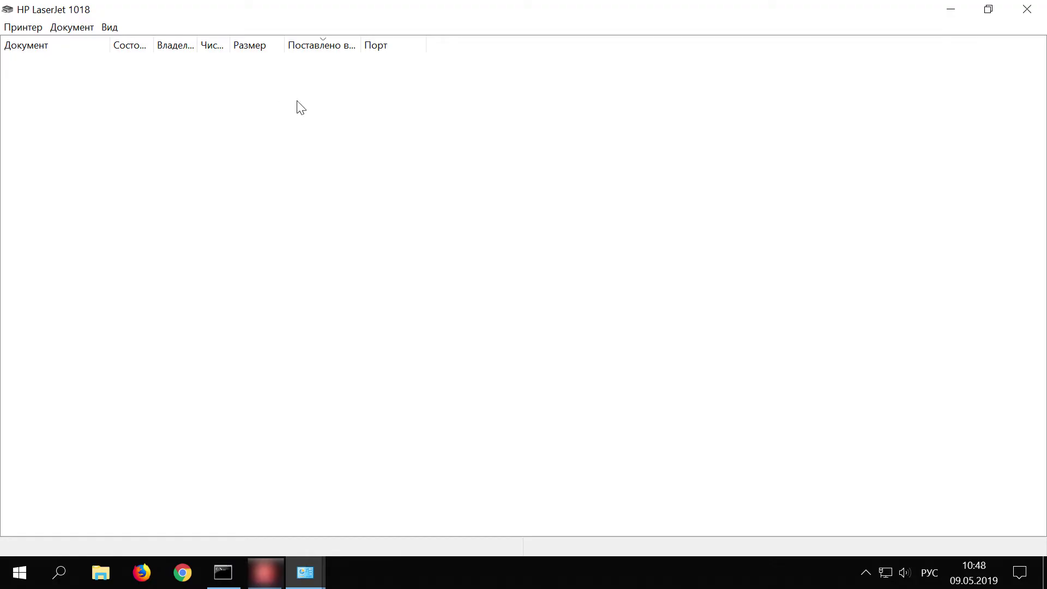
pyautogui.click(1025, 11)
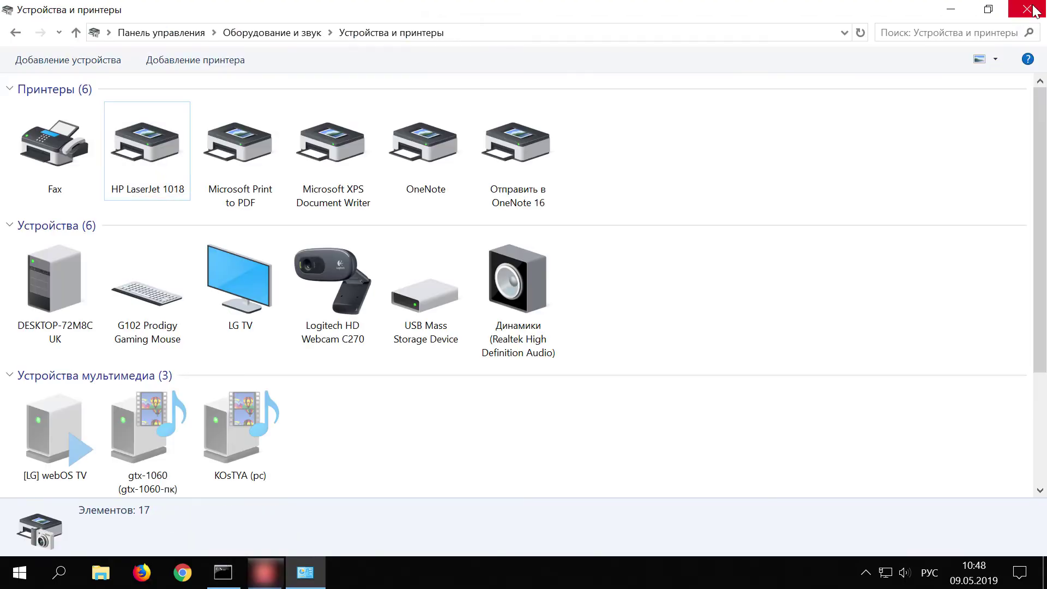
pyautogui.click(1034, 6)
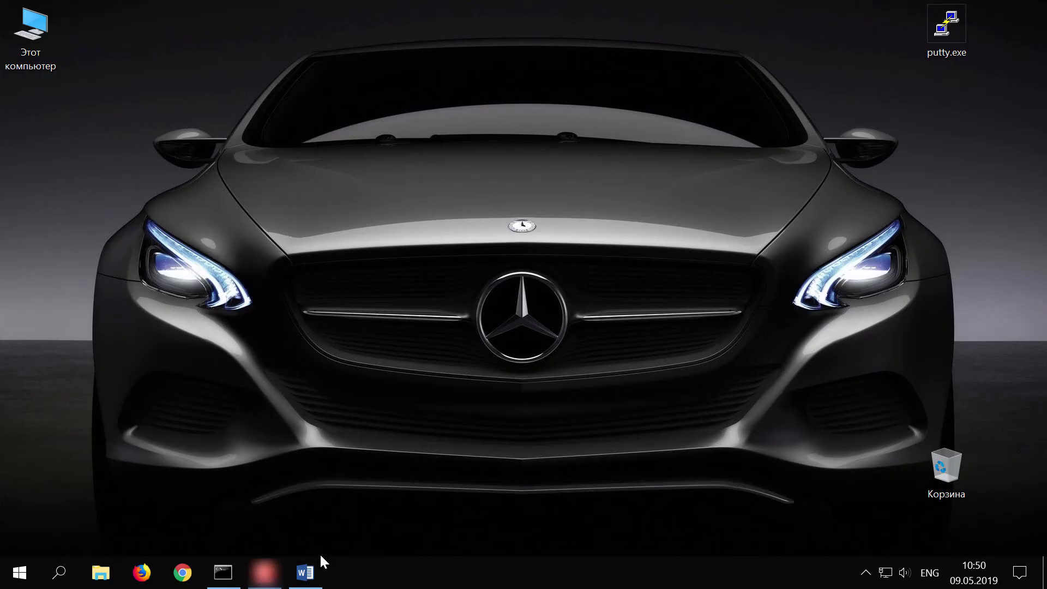
# Switch to Word and try to print the ServLesson document with Microsoft XPS Document Writer, cancelling the output file.
pyautogui.click(321, 559)
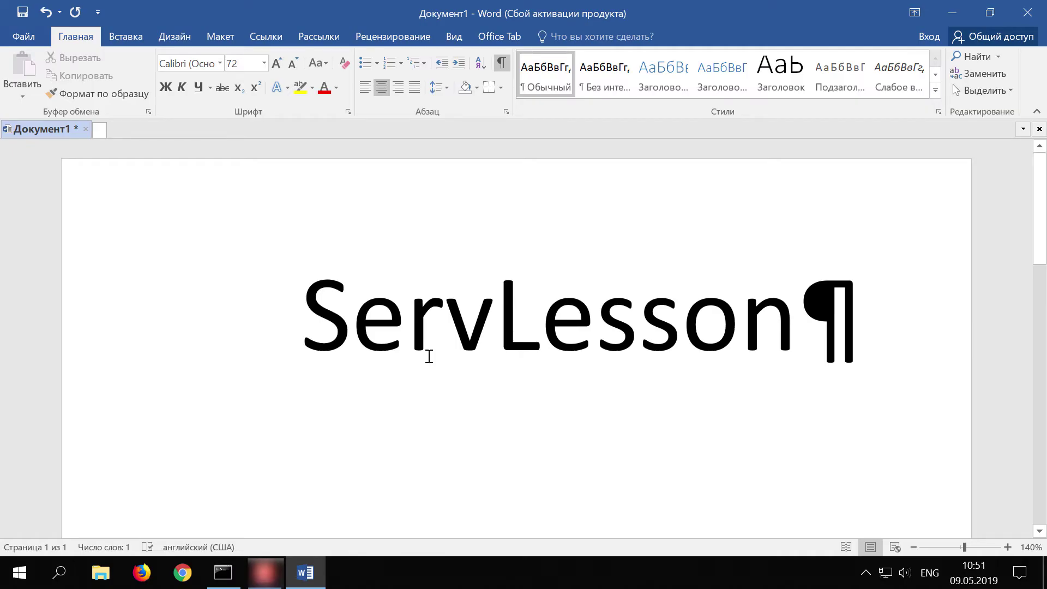
pyautogui.click(25, 36)
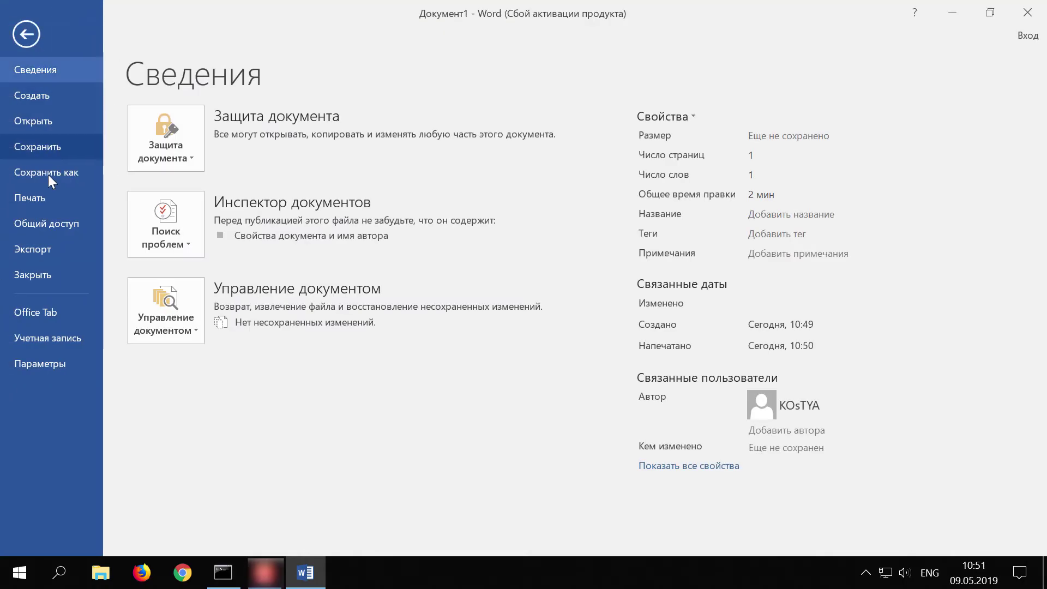
pyautogui.click(48, 198)
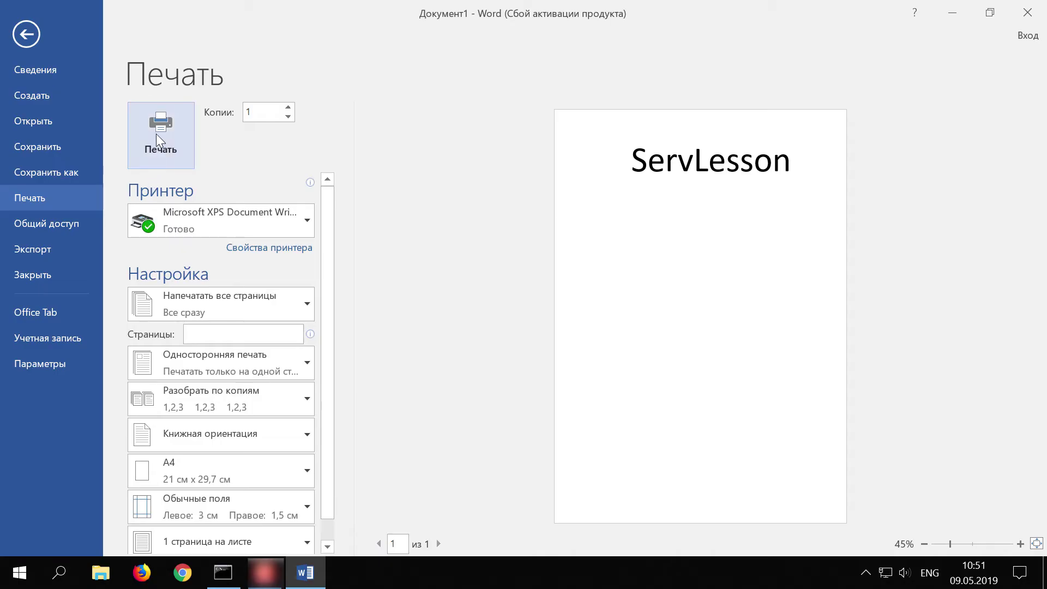
pyautogui.click(156, 133)
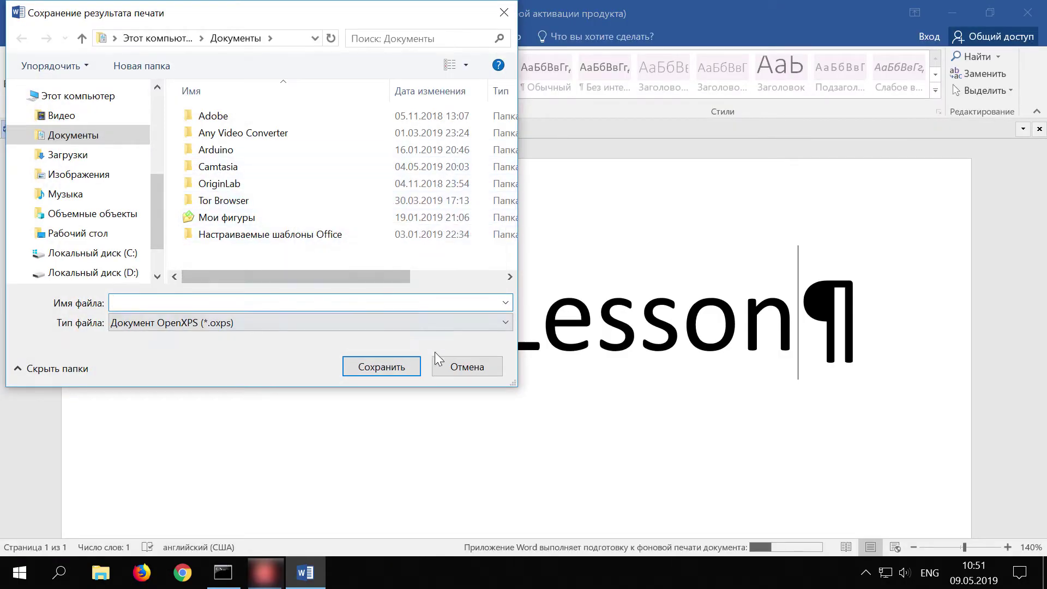
pyautogui.click(467, 371)
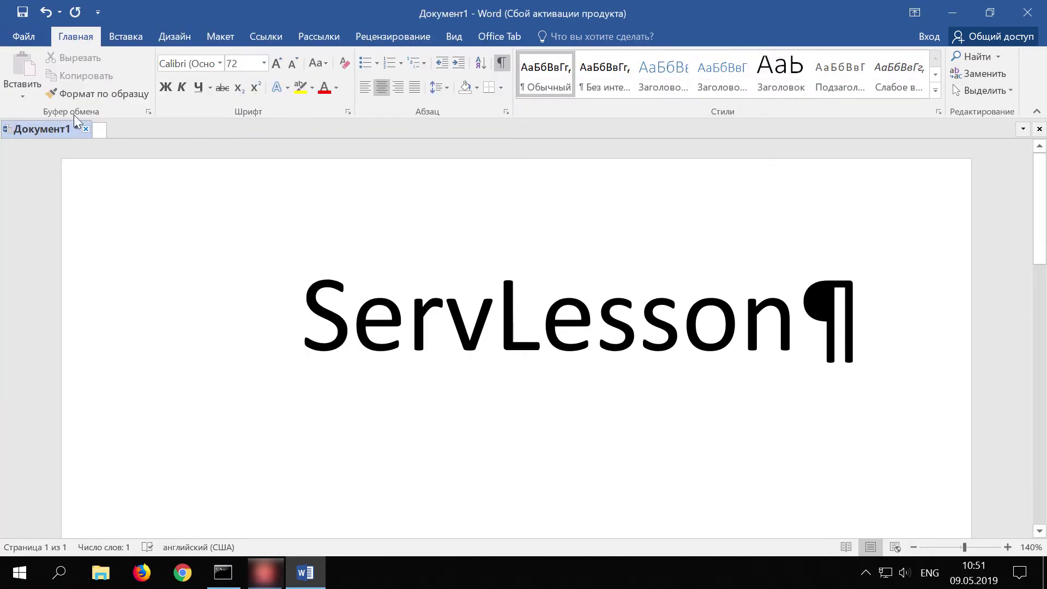
# Choose HP LaserJet 1018 as the printer for the ServLesson document, return to the document and minimize Word.
pyautogui.click(12, 30)
pyautogui.click(65, 197)
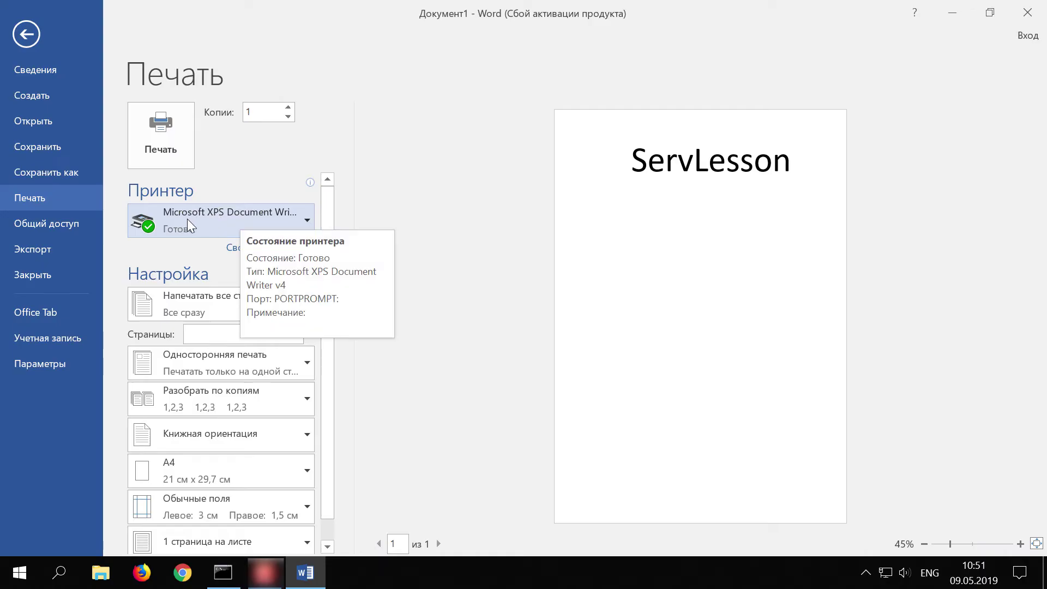
pyautogui.click(259, 226)
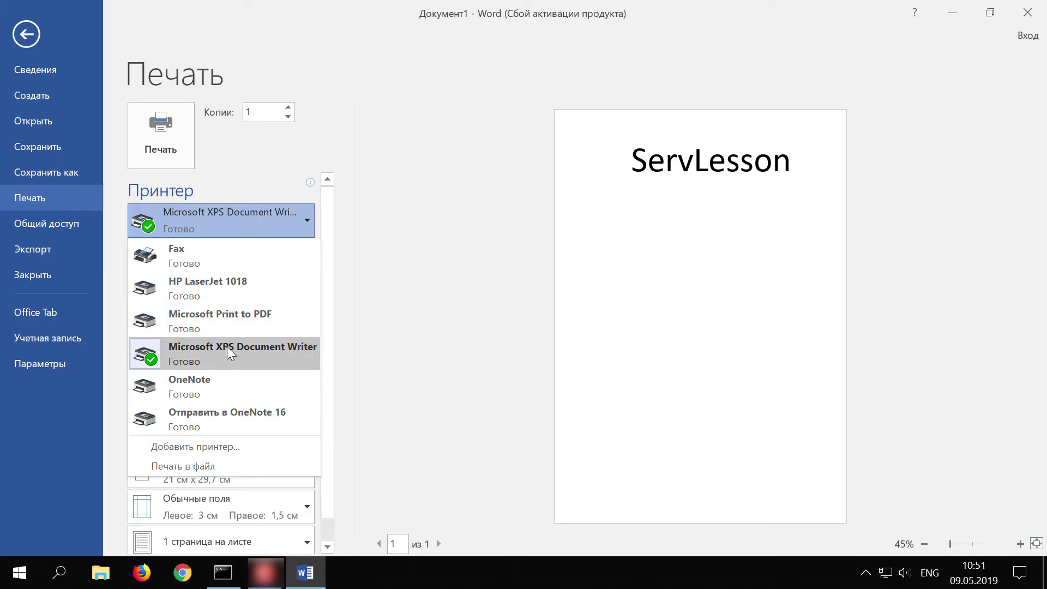
pyautogui.click(218, 285)
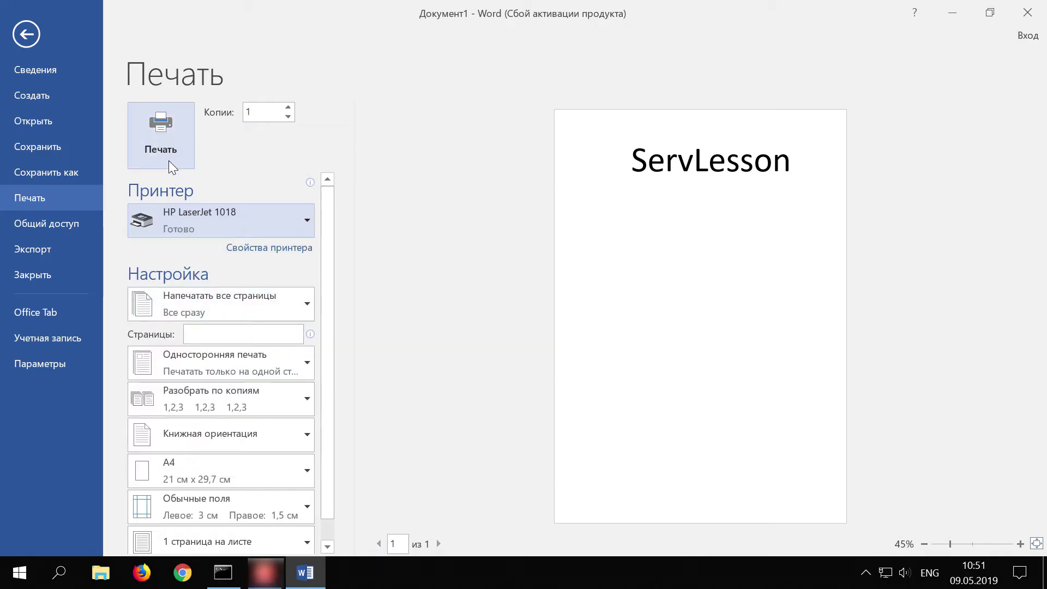
pyautogui.click(26, 35)
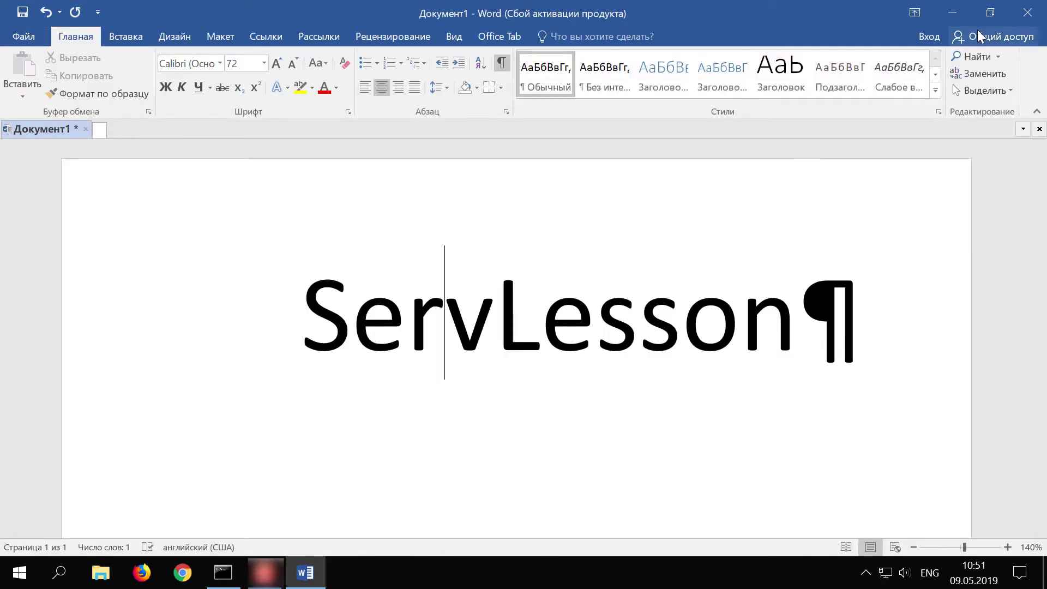
pyautogui.click(949, 7)
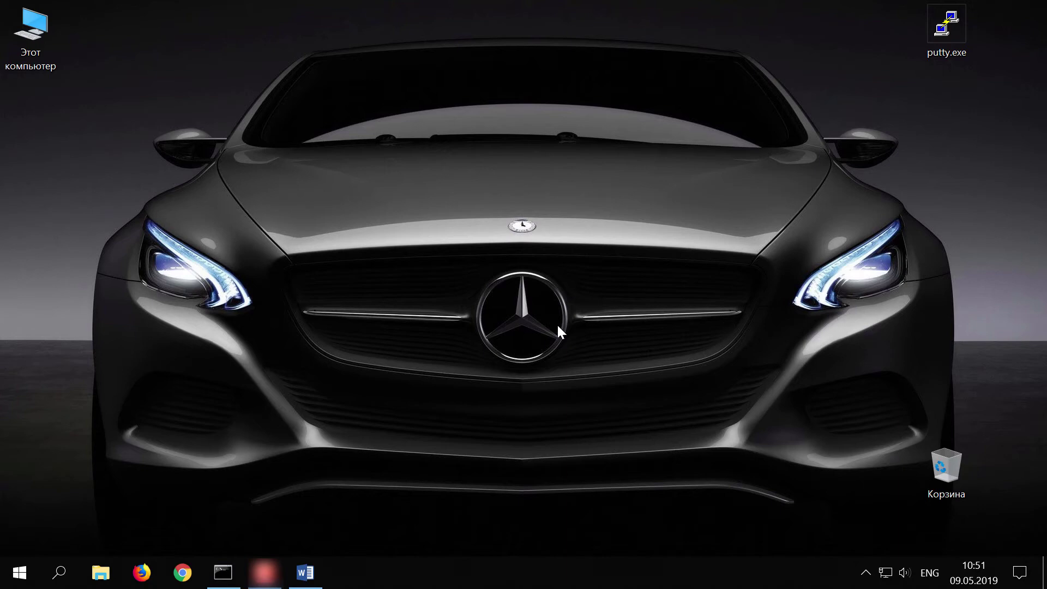
# Open Devices and Printers through the Hardware and Sound category of Control Panel.
pyautogui.press('Tab')
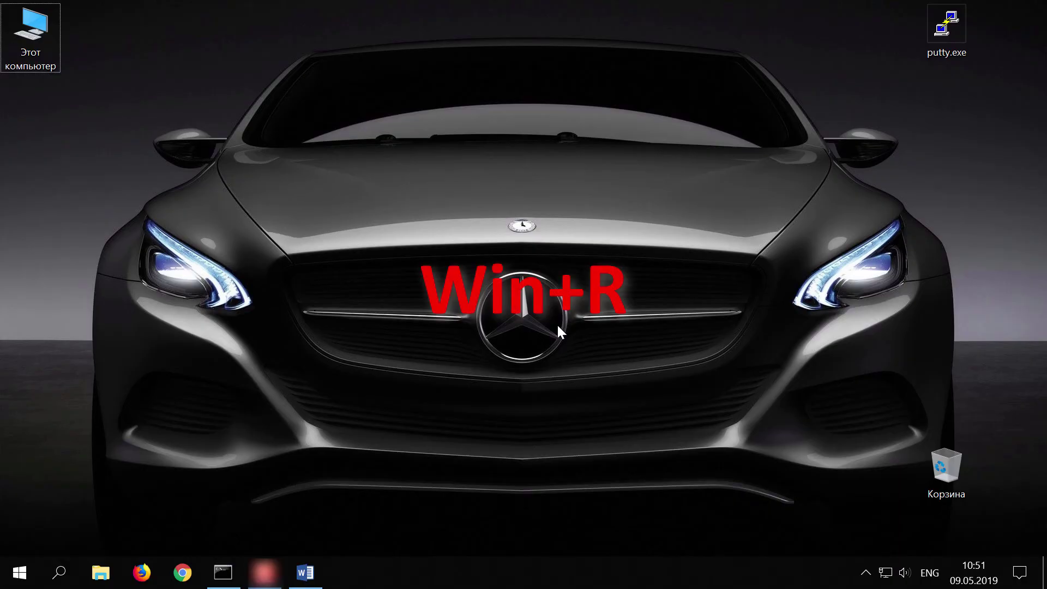
pyautogui.press('super+r')
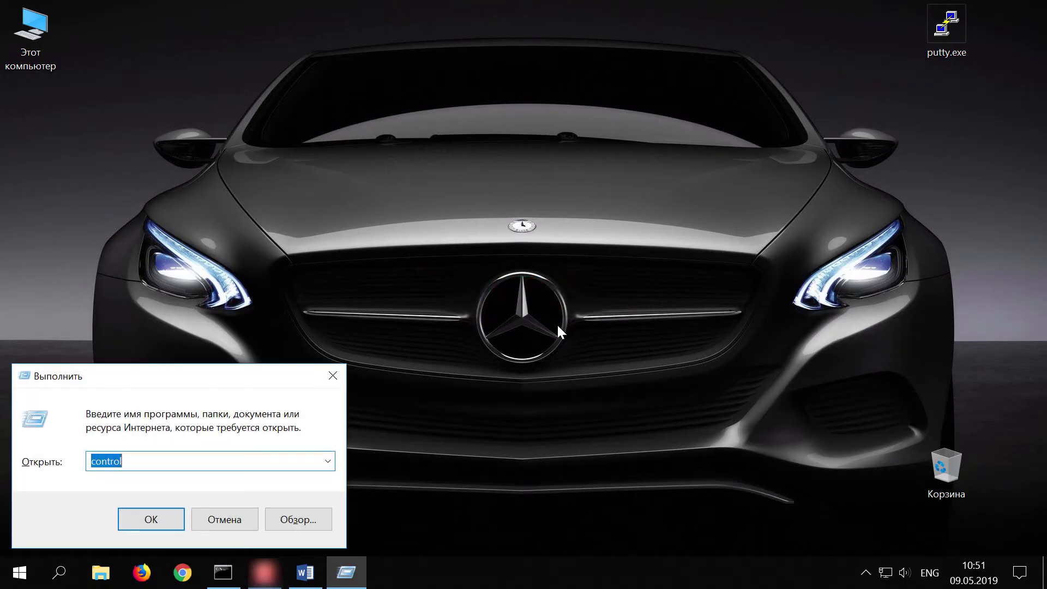
pyautogui.press('Return')
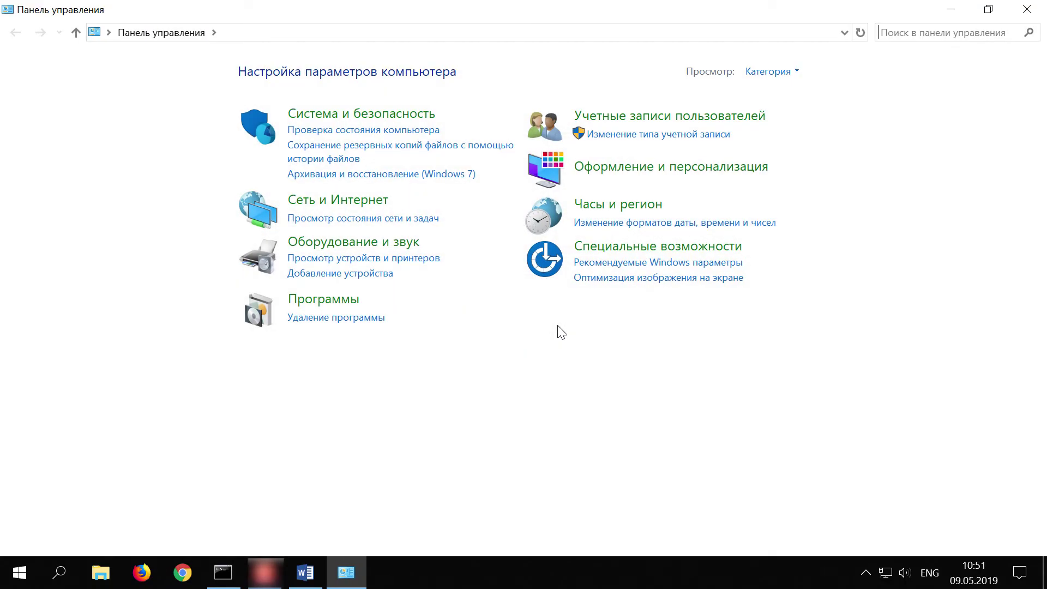
pyautogui.click(358, 248)
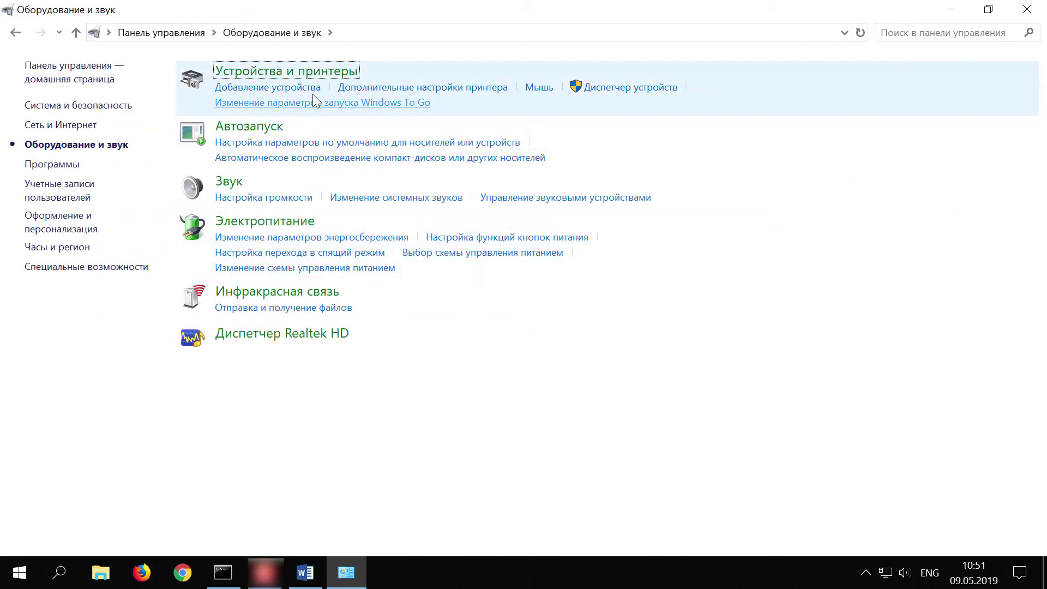
pyautogui.click(307, 77)
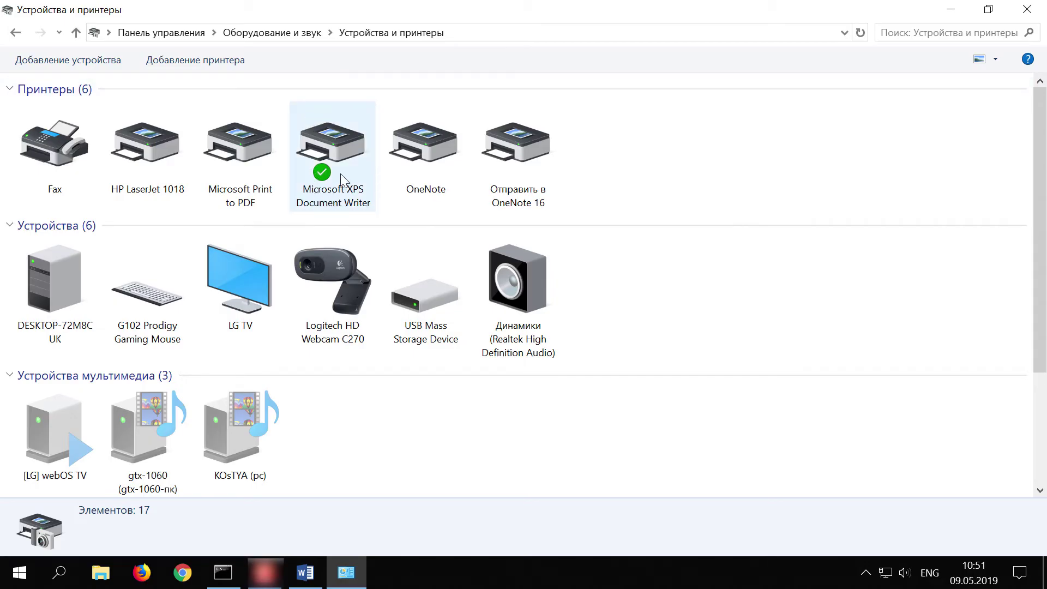
# Set HP LaserJet 1018 as the default printer and close Devices and Printers.
pyautogui.click(161, 186)
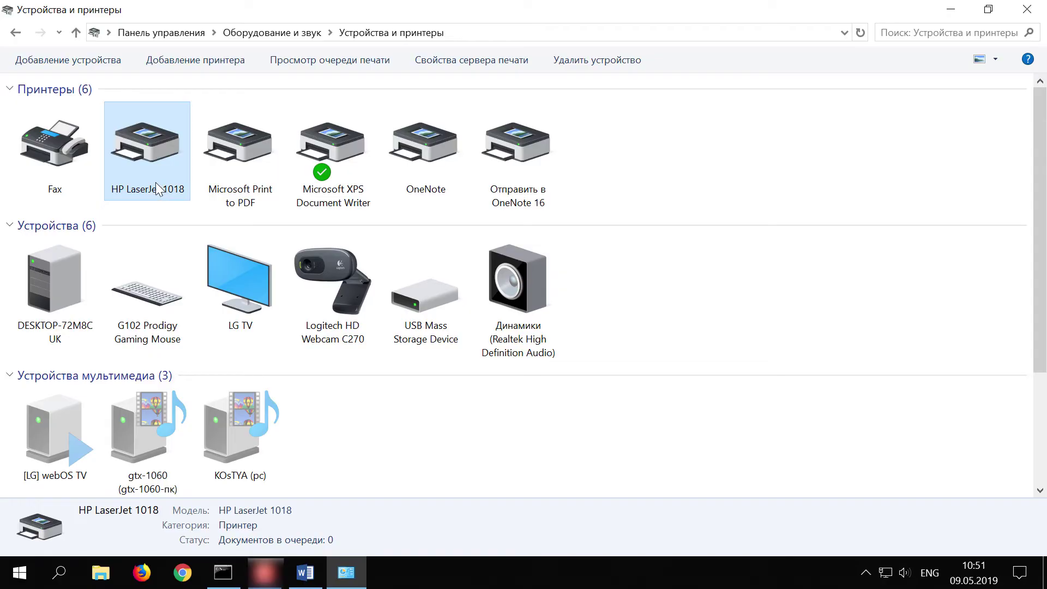
pyautogui.rightClick(156, 182)
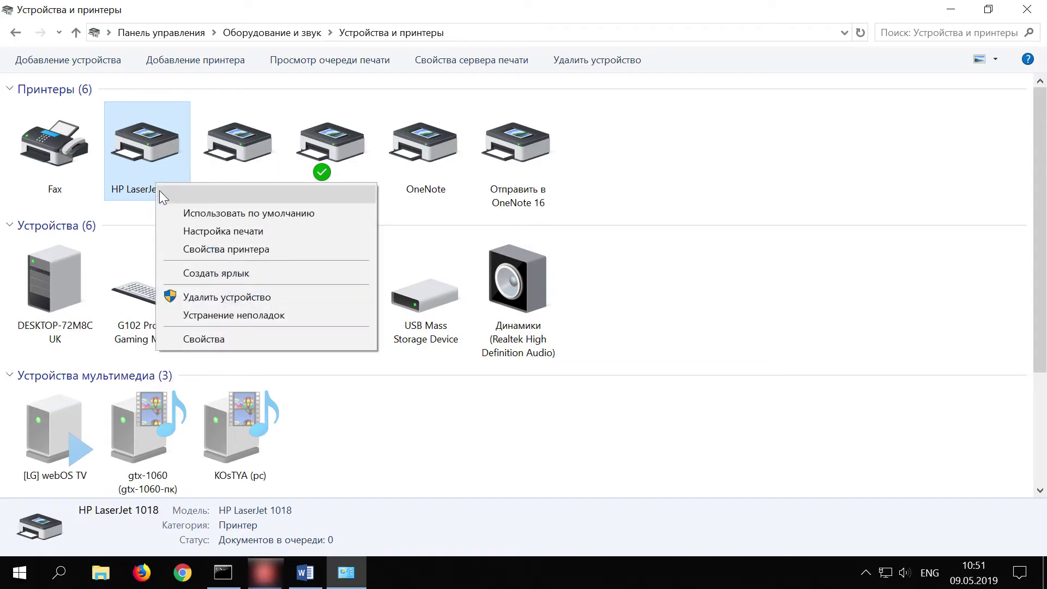
pyautogui.click(180, 213)
pyautogui.click(703, 191)
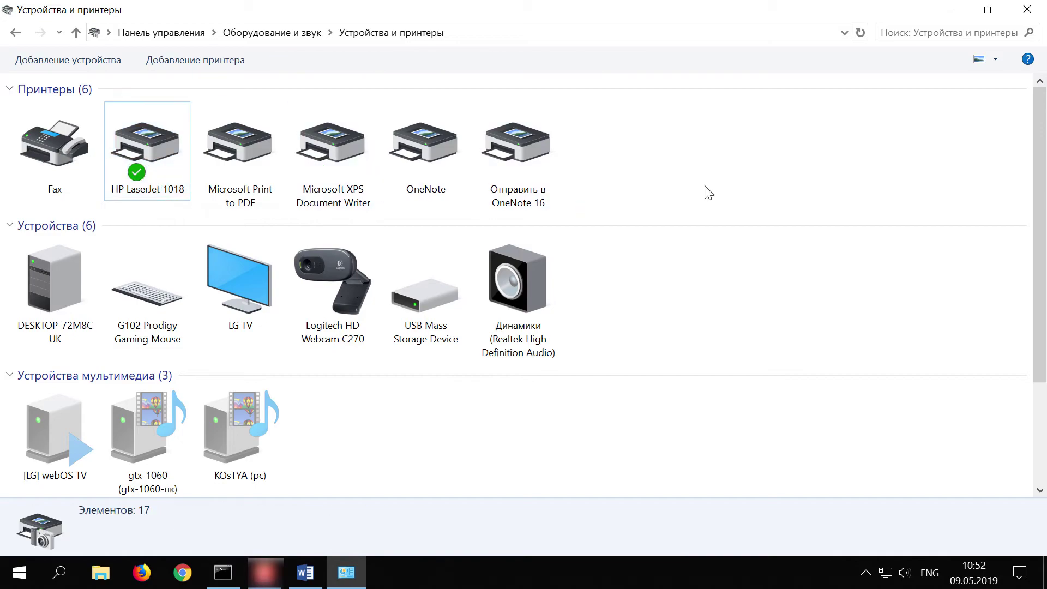
pyautogui.click(1026, 10)
# Switch to Word and check which printer and printer status the ServLesson document's print settings show.
pyautogui.click(318, 582)
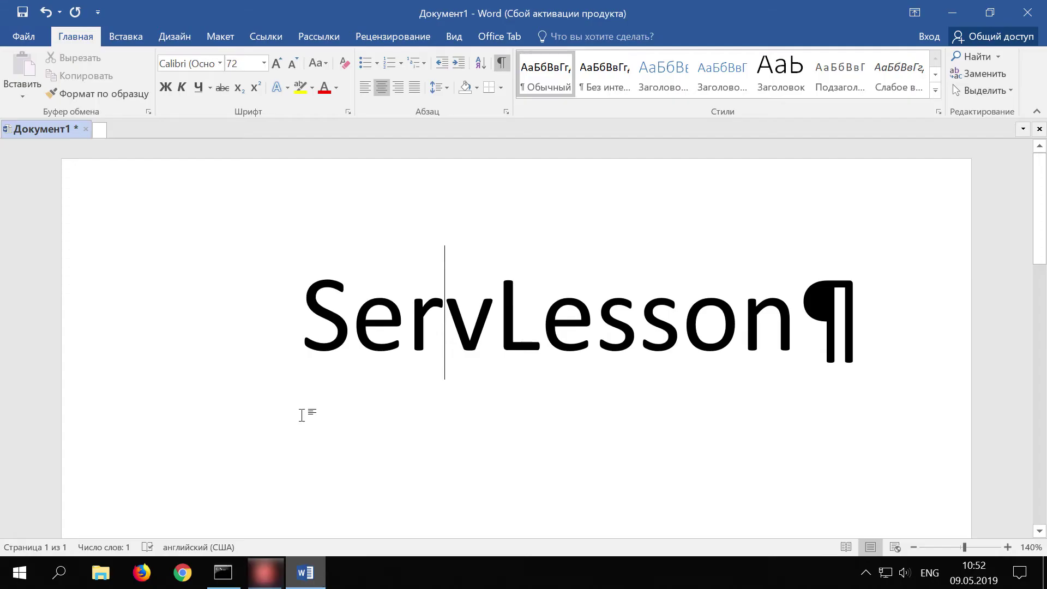
pyautogui.click(17, 36)
pyautogui.click(35, 202)
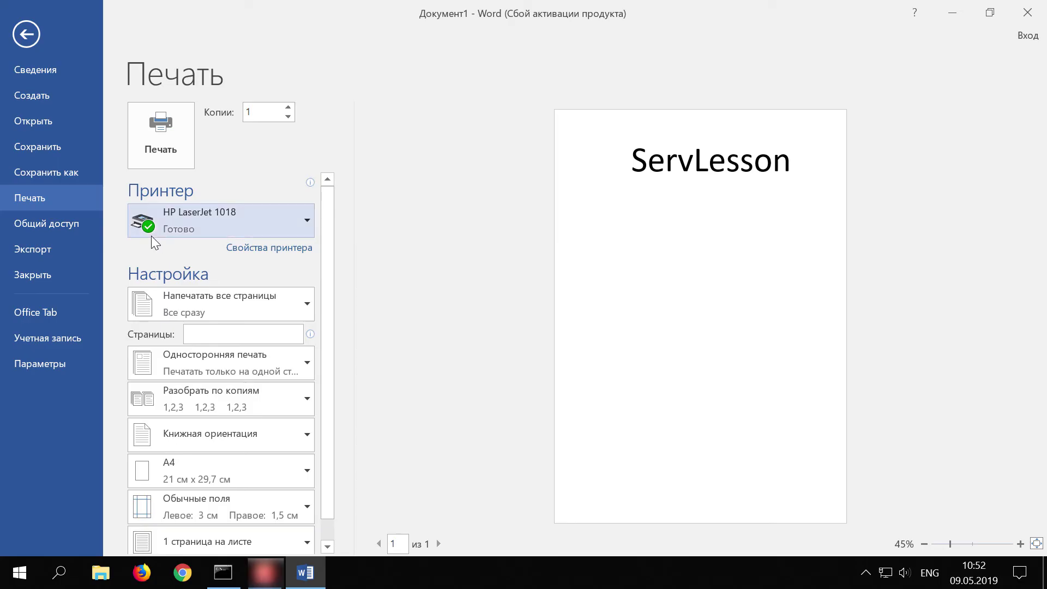
pyautogui.moveTo(154, 242)
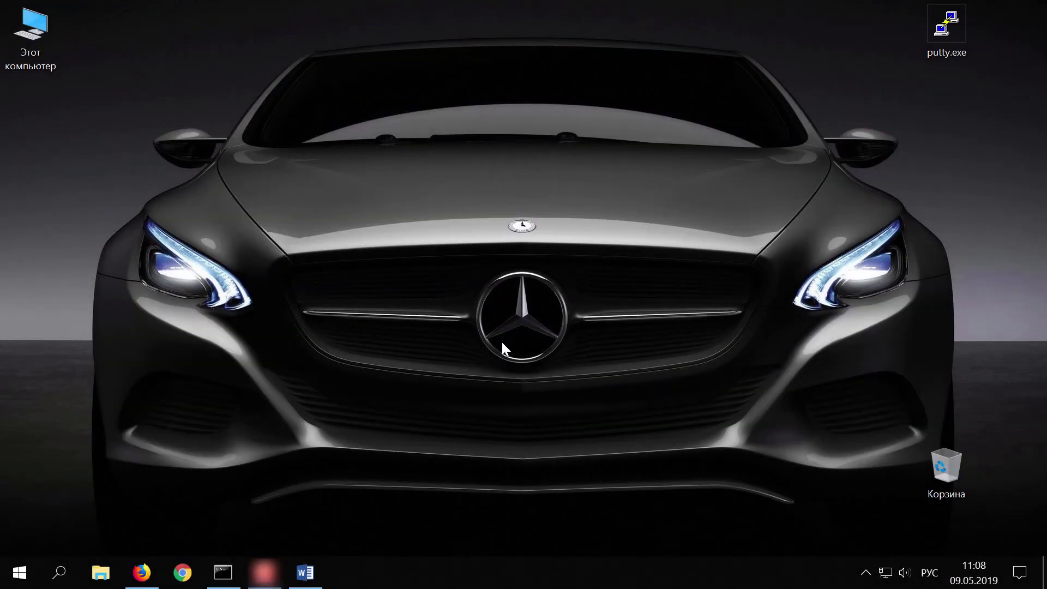
# Bring up the ServLesson document in Word and print one copy on HP LaserJet 1018.
pyautogui.click(319, 572)
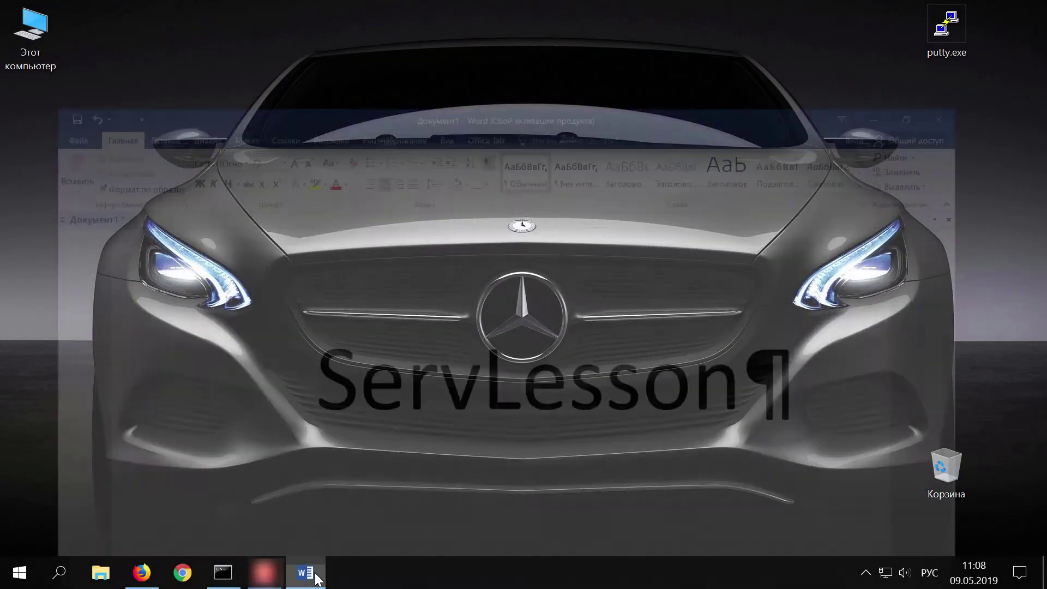
pyautogui.click(41, 37)
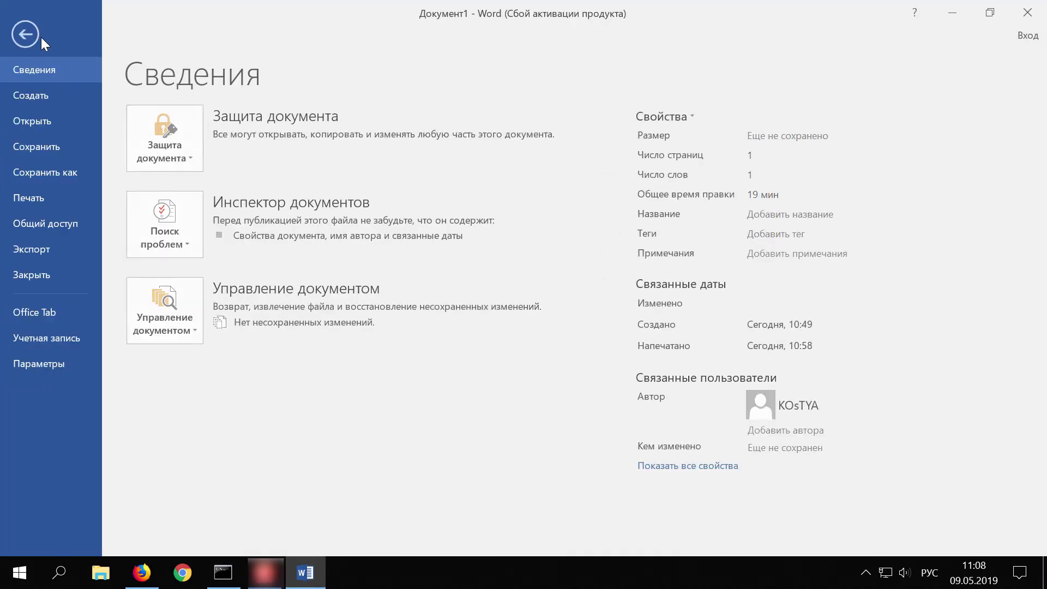
pyautogui.click(57, 192)
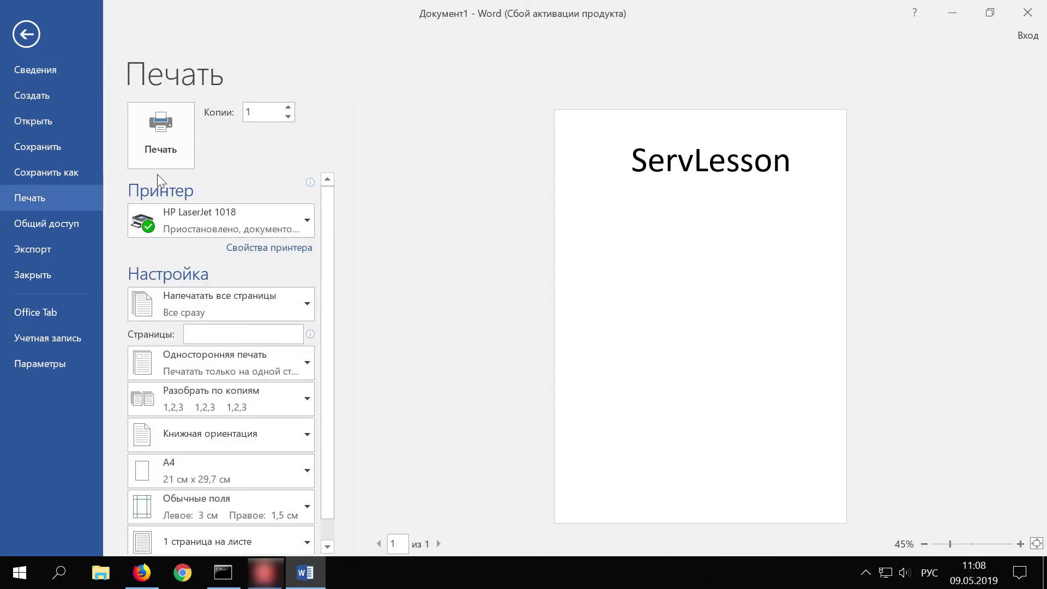
pyautogui.click(180, 145)
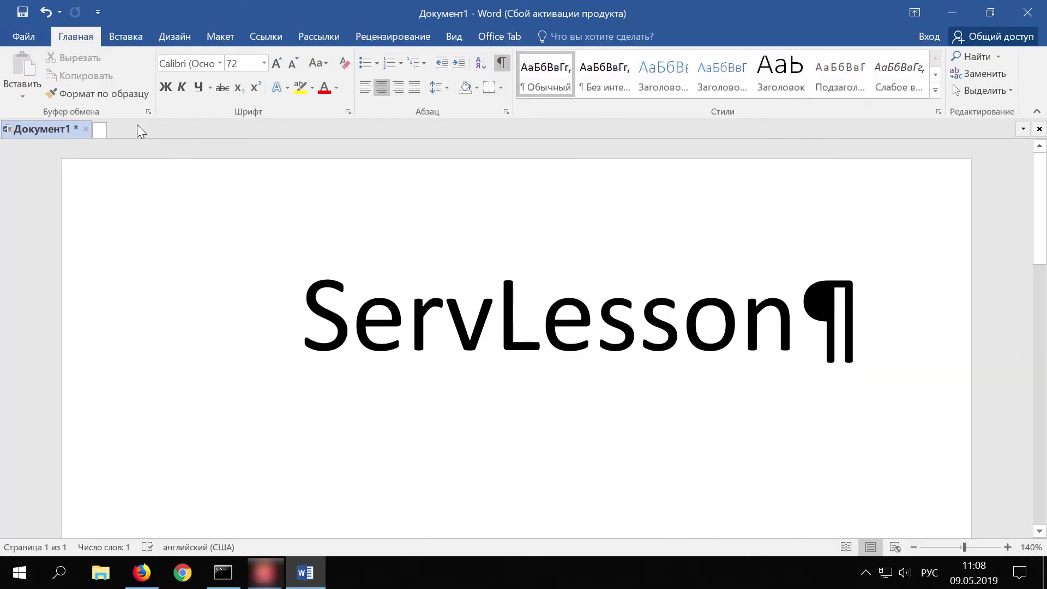
# Check the HP LaserJet 1018 status in Word's print settings, return to the document and minimize Word.
pyautogui.click(24, 37)
pyautogui.click(37, 204)
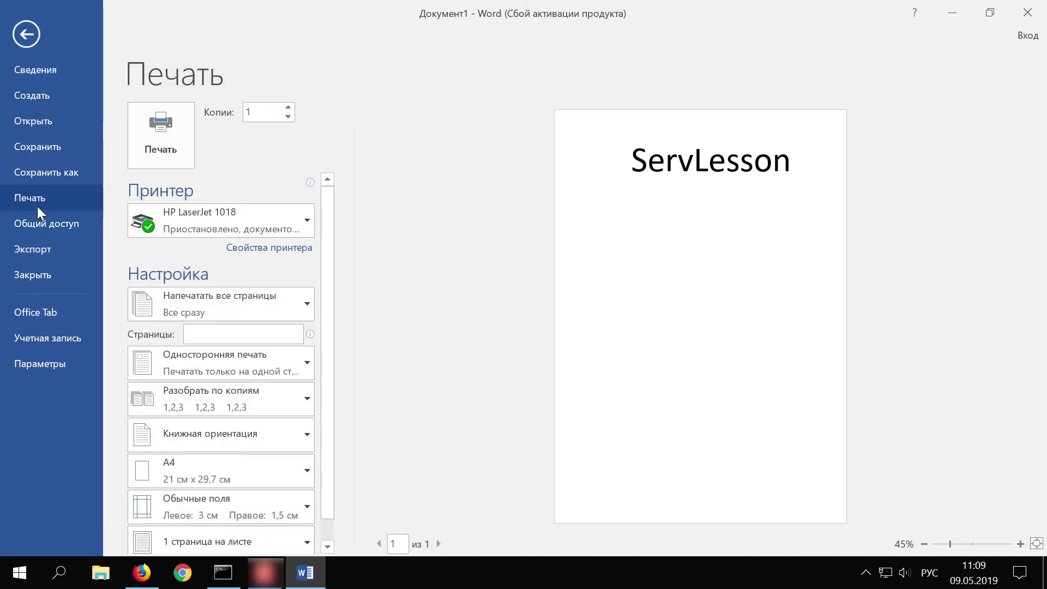
pyautogui.moveTo(188, 231)
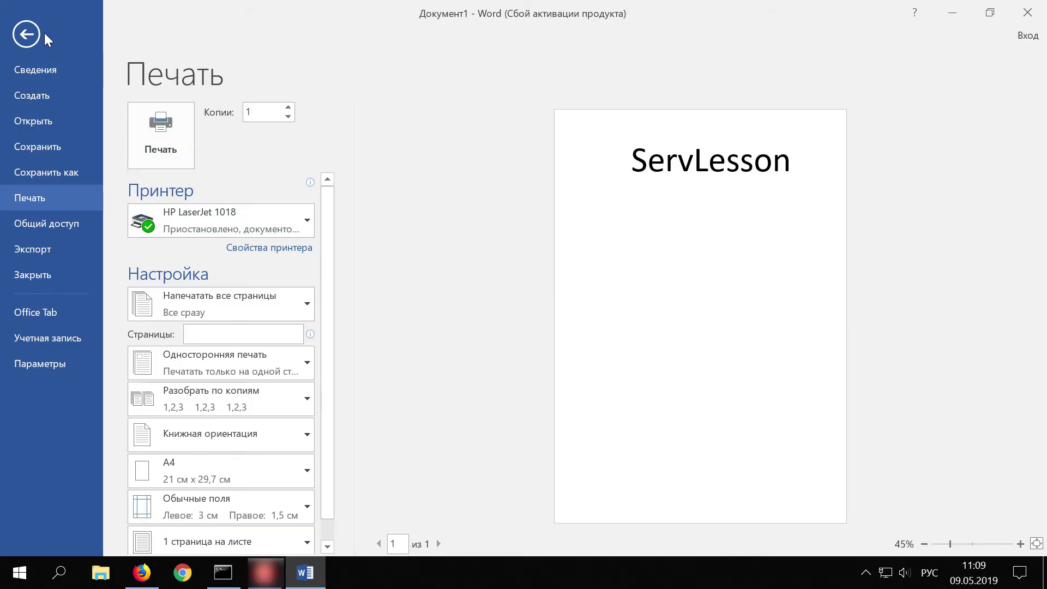
pyautogui.click(27, 34)
pyautogui.click(952, 12)
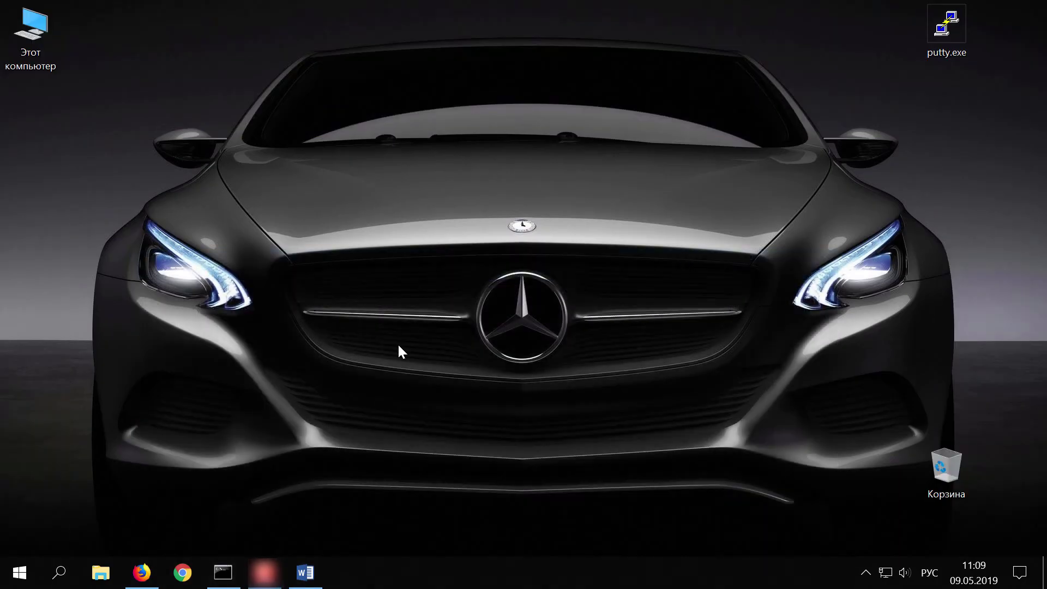
# Go to Devices and Printers through Control Panel and open the print queue of HP LaserJet 1018.
pyautogui.press('super+r')
pyautogui.press('Return')
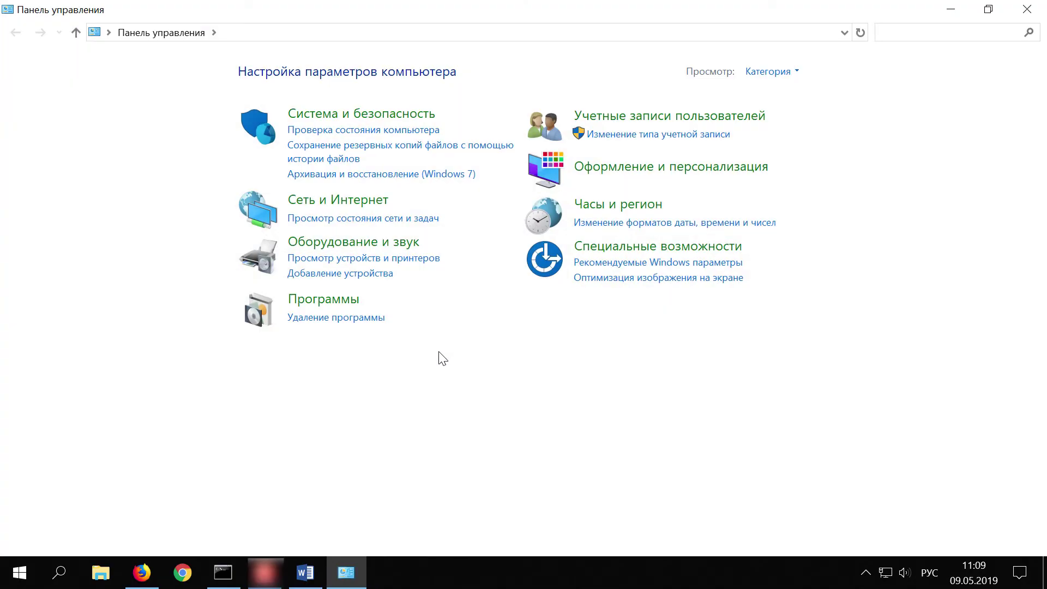
pyautogui.click(376, 258)
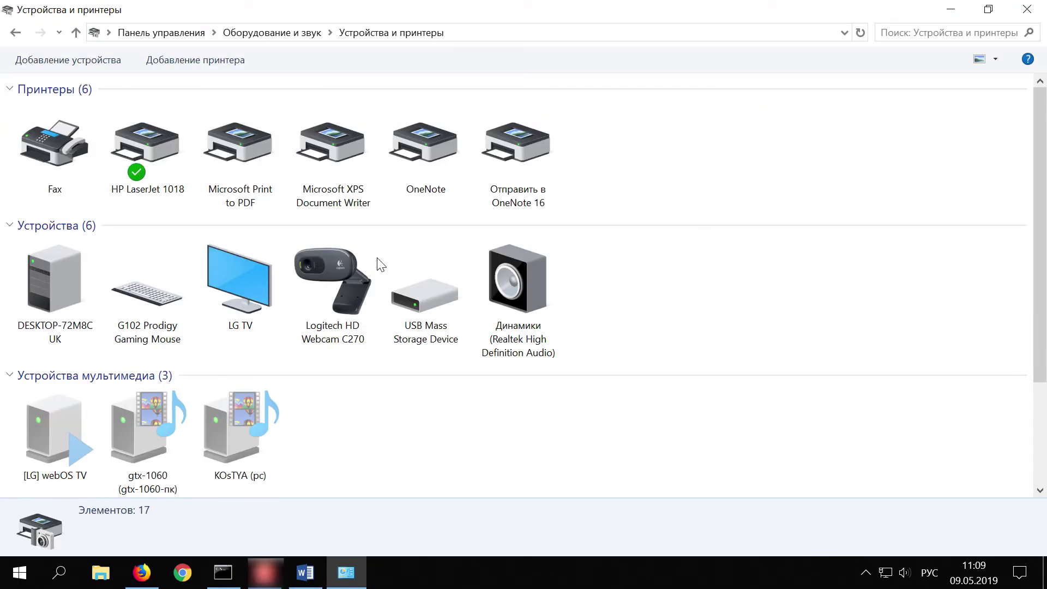
pyautogui.rightClick(152, 162)
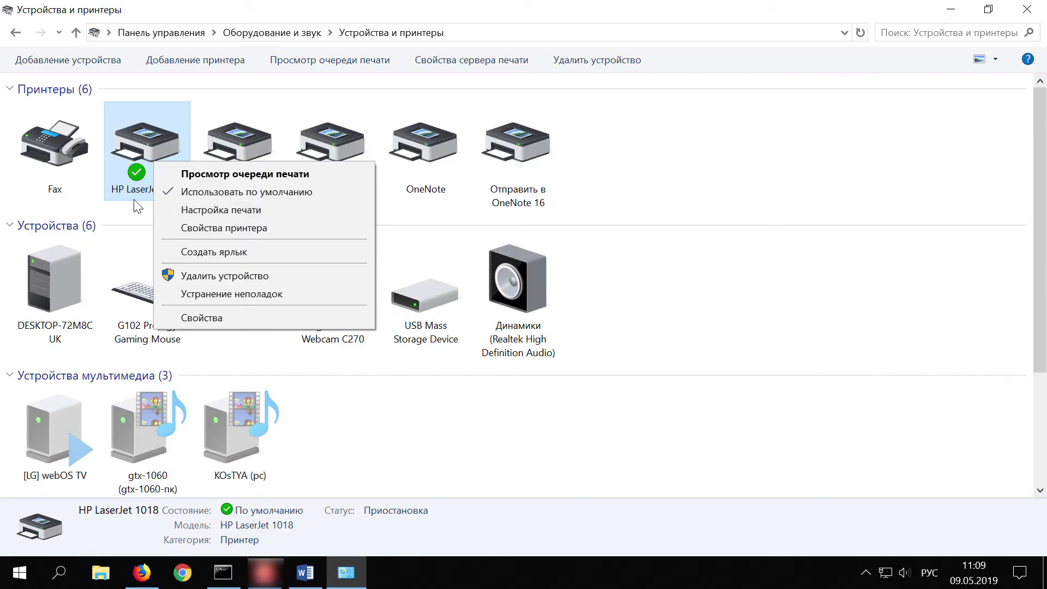
pyautogui.click(121, 194)
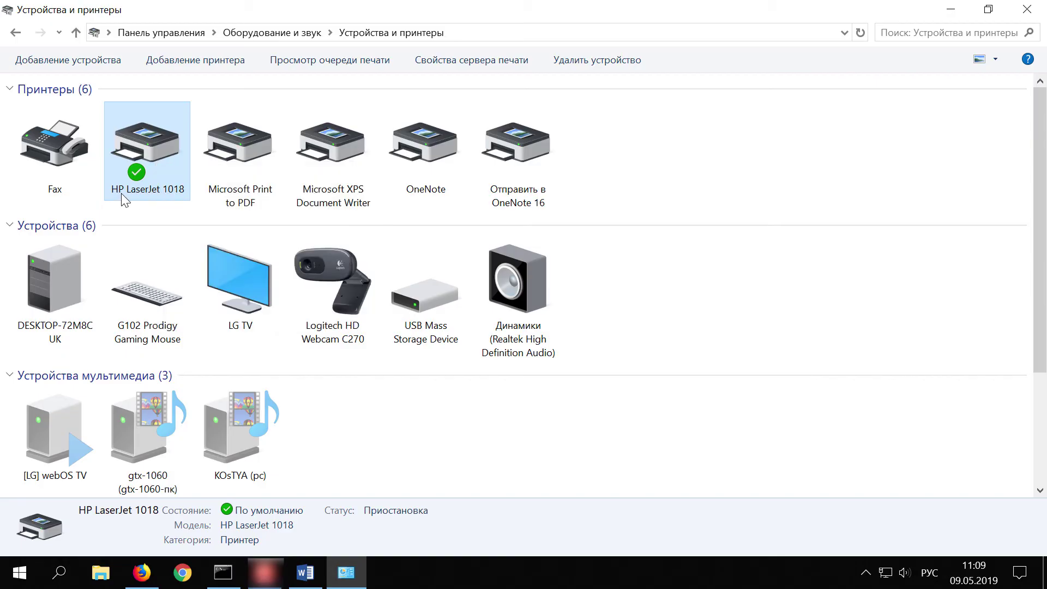
pyautogui.doubleClick(164, 167)
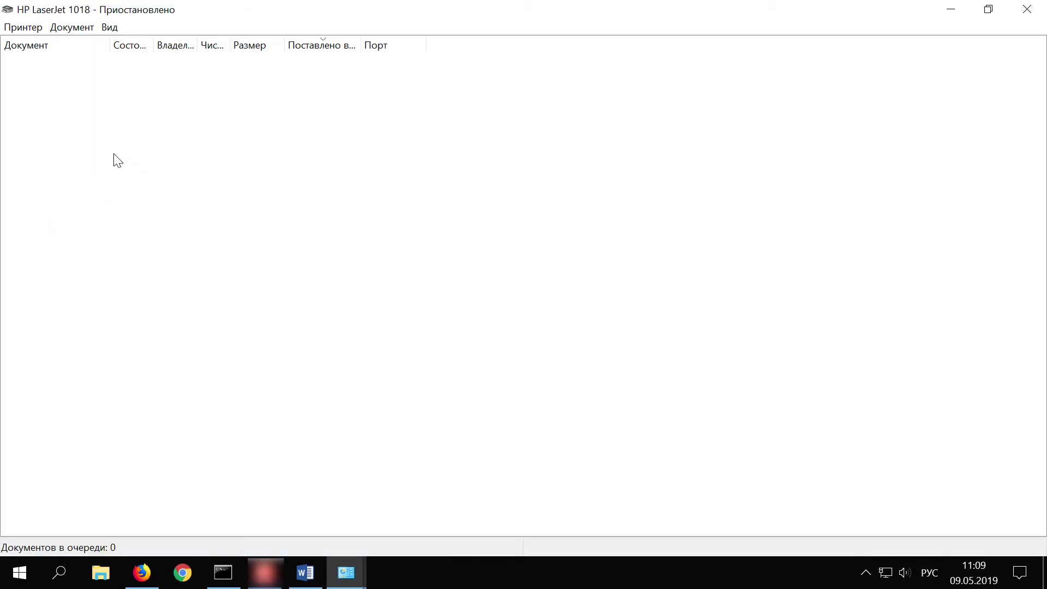
# Turn off the pause printing option (Приостановить печать) for HP LaserJet 1018 and close the printer windows.
pyautogui.click(20, 27)
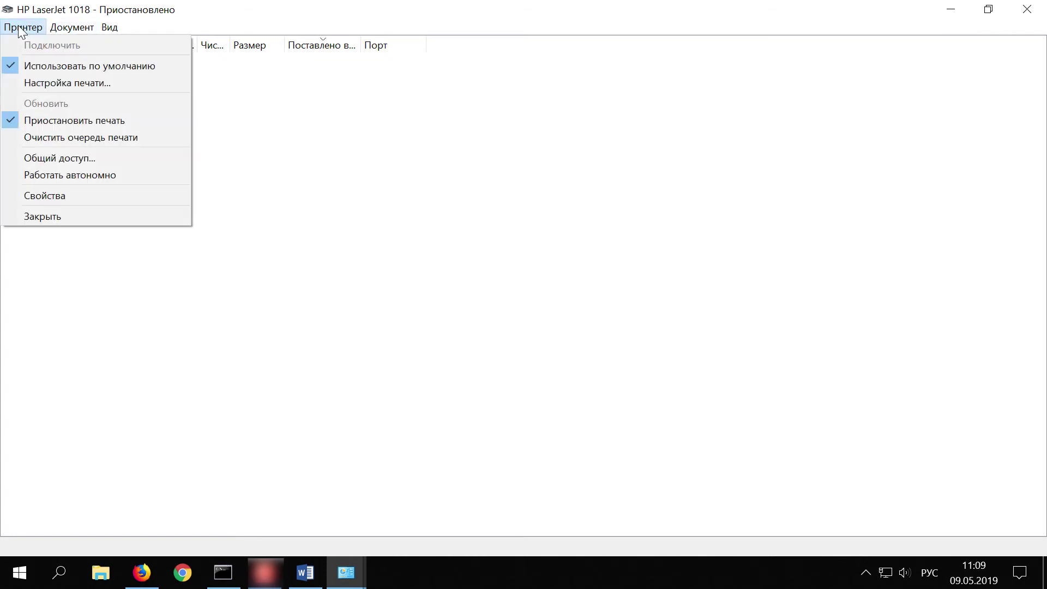
pyautogui.click(63, 120)
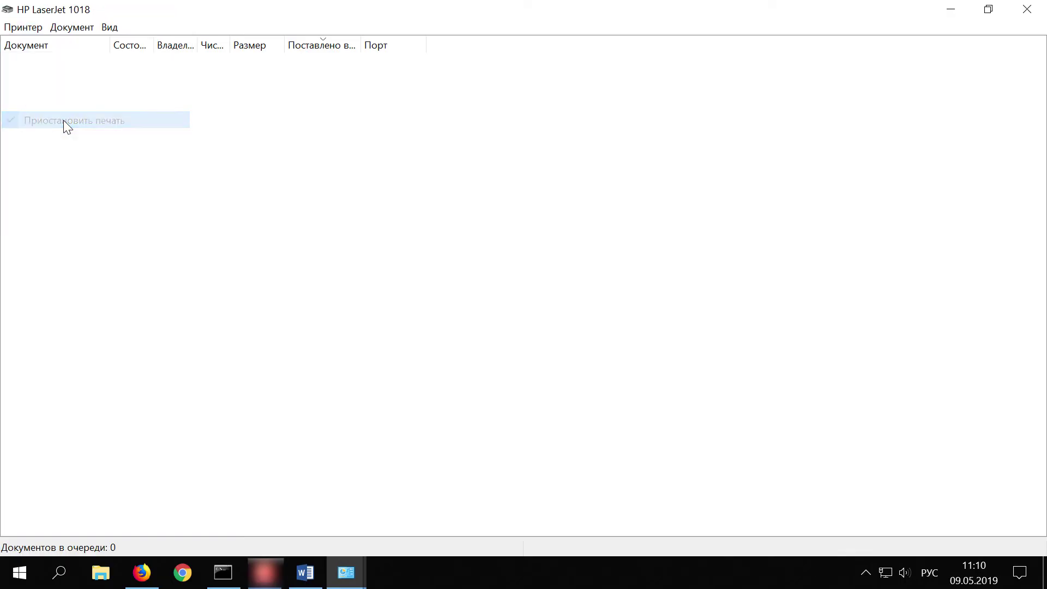
pyautogui.click(18, 27)
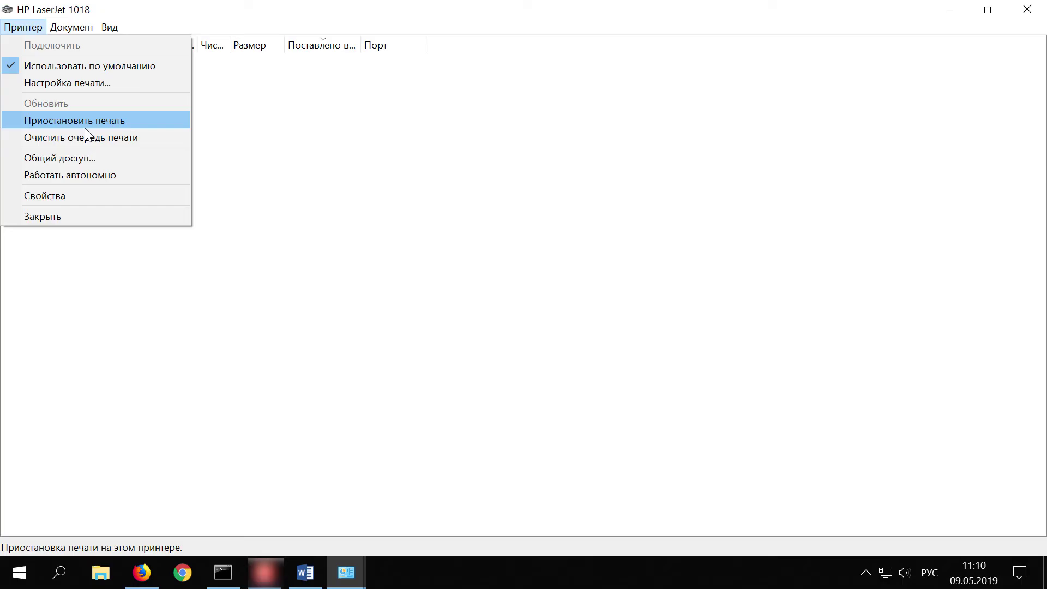
pyautogui.click(366, 165)
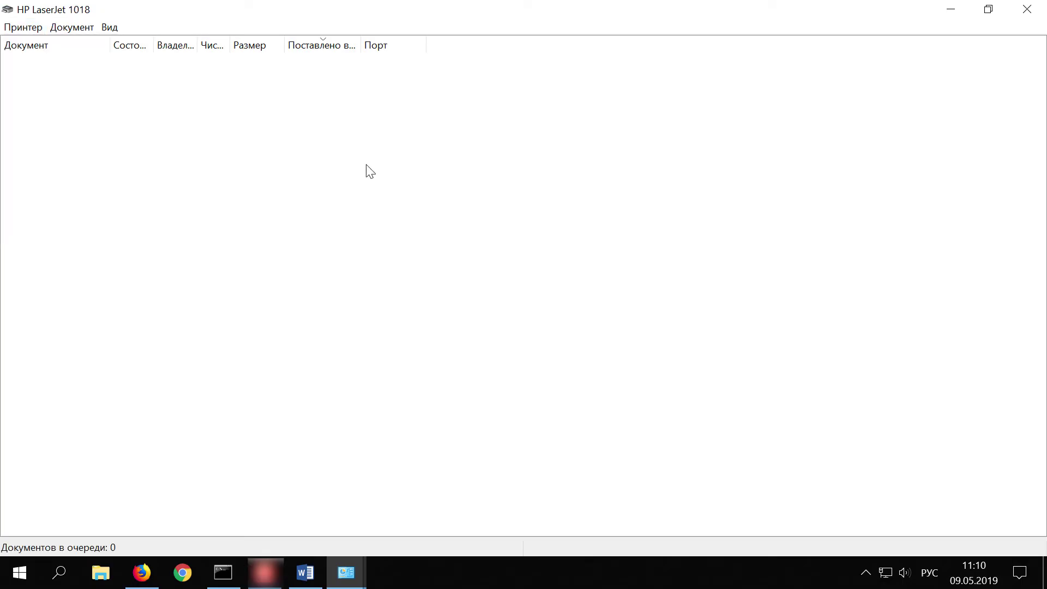
pyautogui.click(1026, 9)
pyautogui.click(1025, 12)
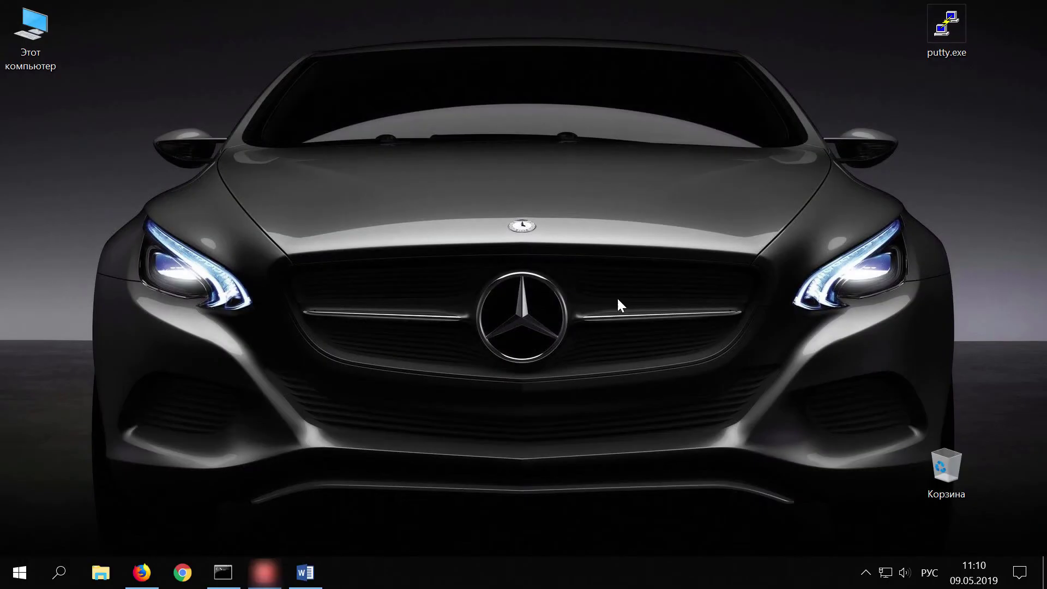
# Switch back to Word and send the ServLesson document to HP LaserJet 1018 again.
pyautogui.click(306, 573)
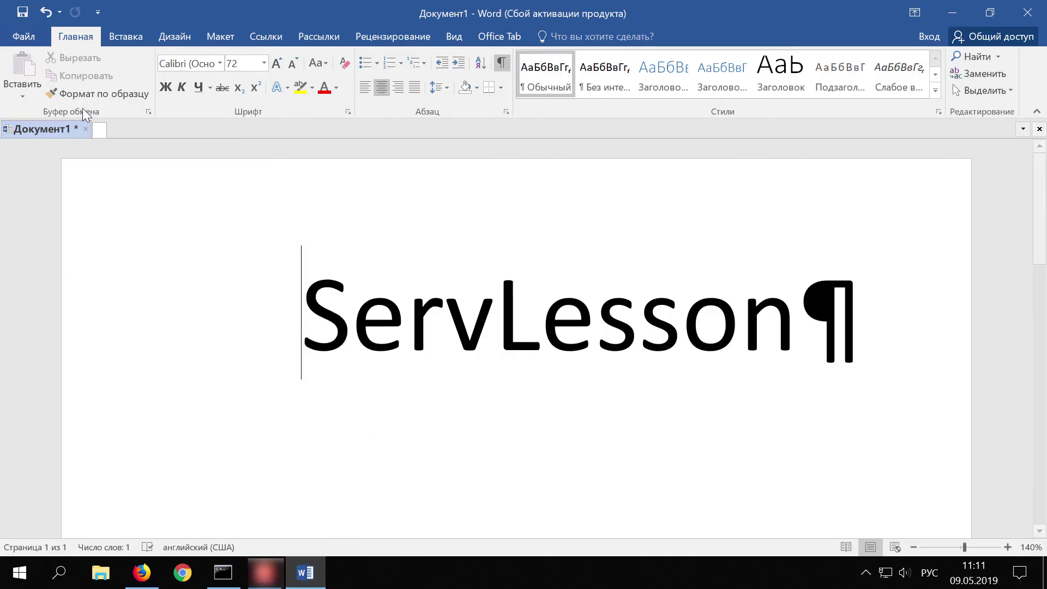
pyautogui.click(23, 37)
pyautogui.click(41, 199)
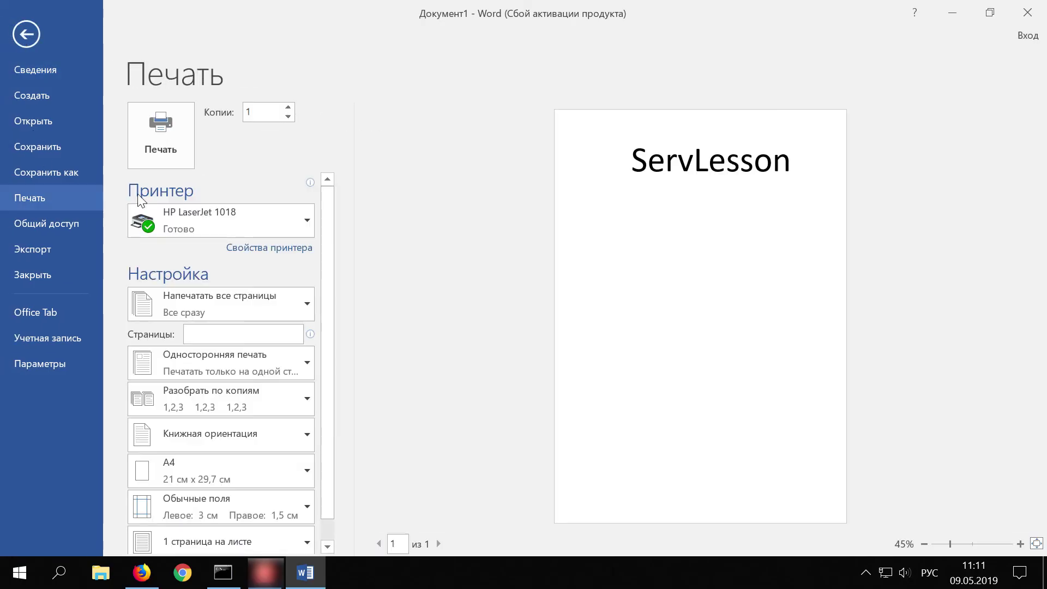
pyautogui.click(169, 152)
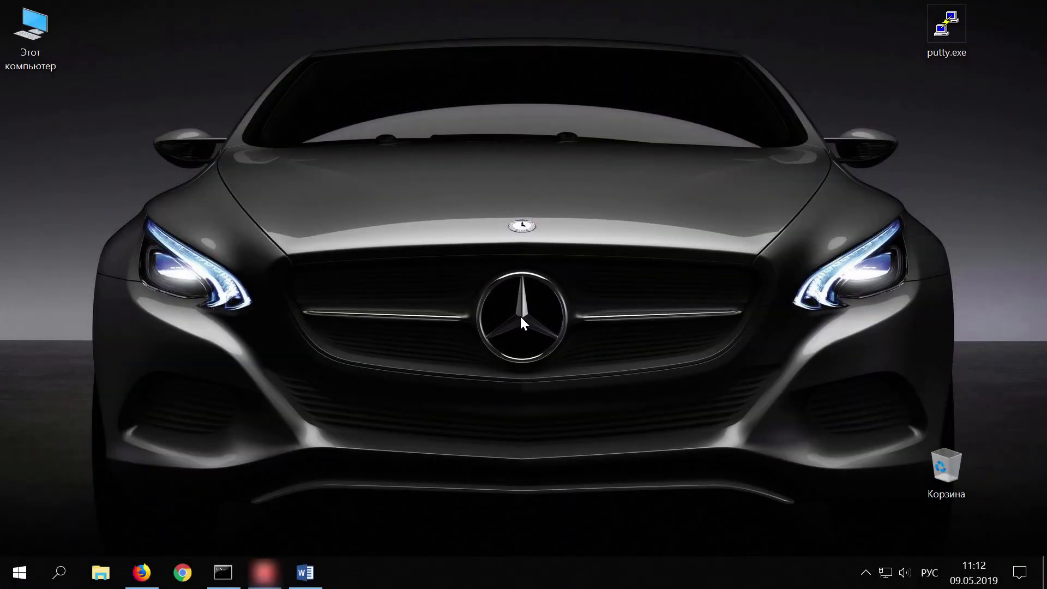
# Open the Services console (Службы) from Administrative Tools in Control Panel's System and Security category.
pyautogui.press('super+r')
pyautogui.press('Return')
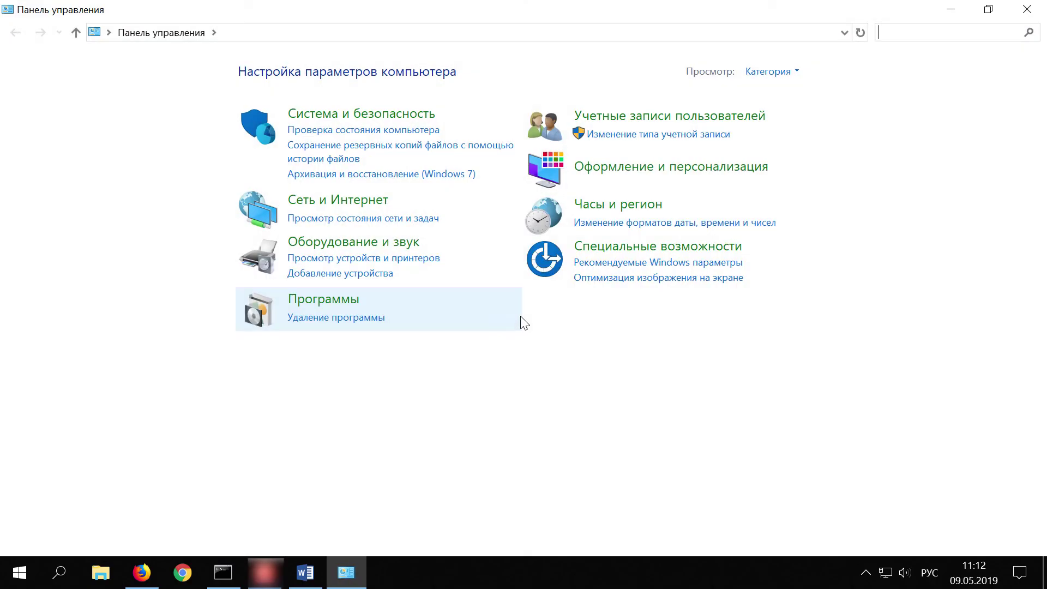
pyautogui.click(410, 116)
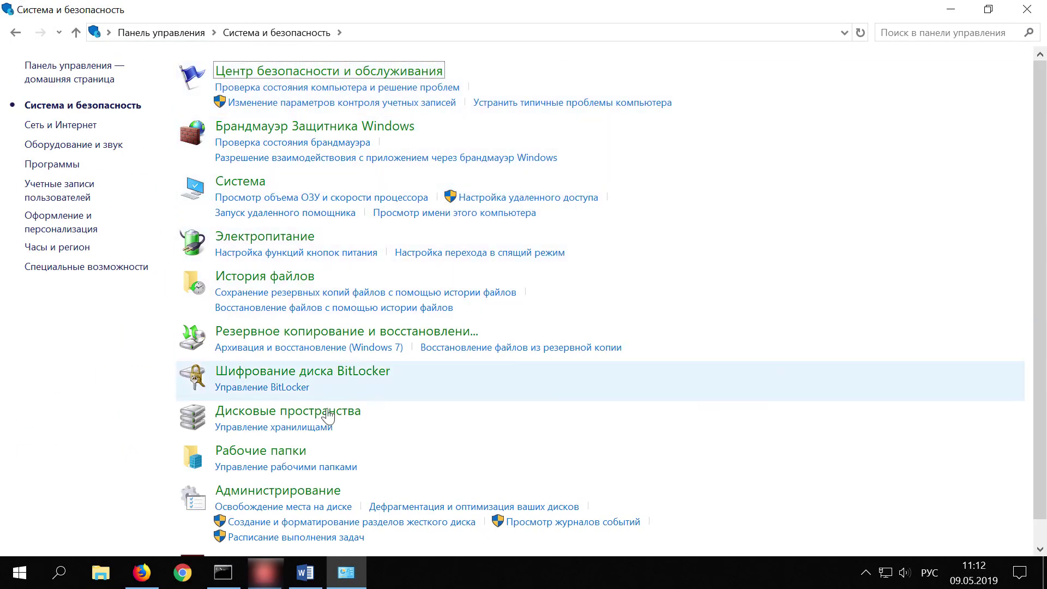
pyautogui.click(292, 493)
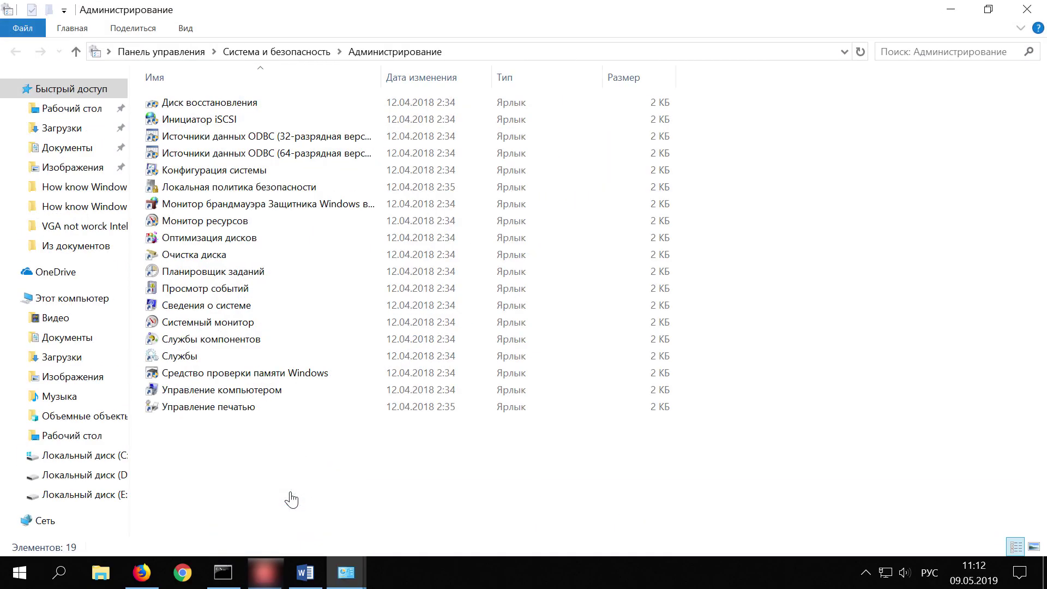
pyautogui.click(190, 360)
pyautogui.doubleClick(189, 360)
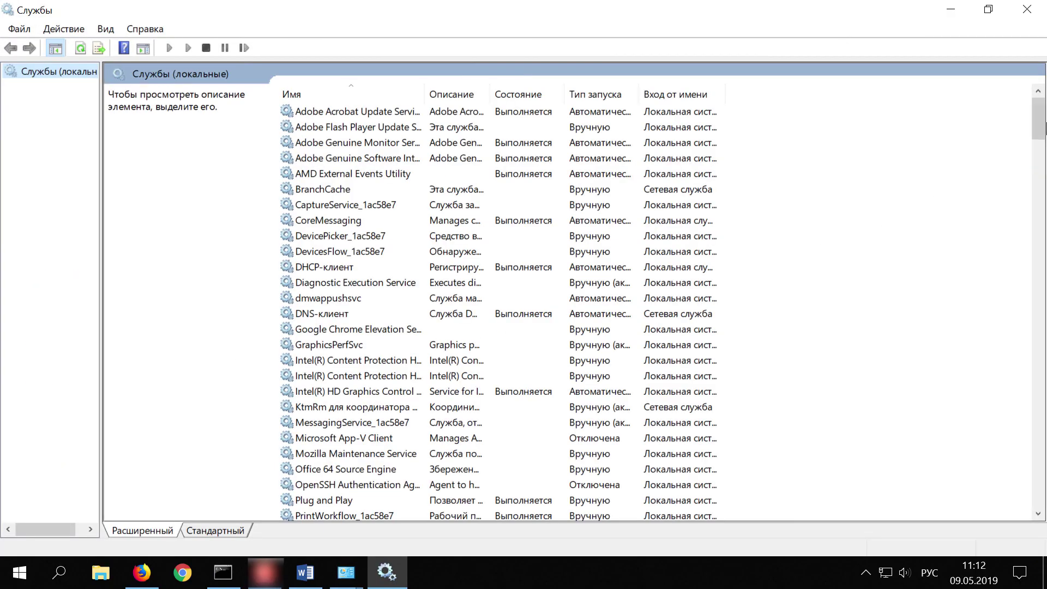
# Set the startup type of the print spooler service (Диспетчер печати) to Автоматически, apply it and close its properties.
pyautogui.moveTo(1045, 129); pyautogui.dragTo(1032, 197)
pyautogui.doubleClick(346, 486)
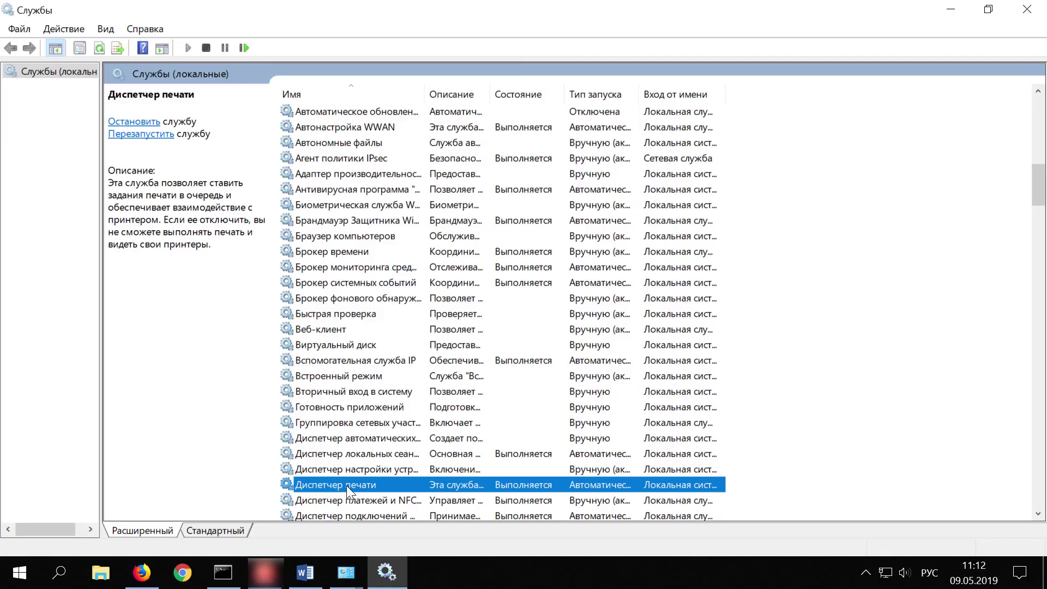
pyautogui.click(522, 289)
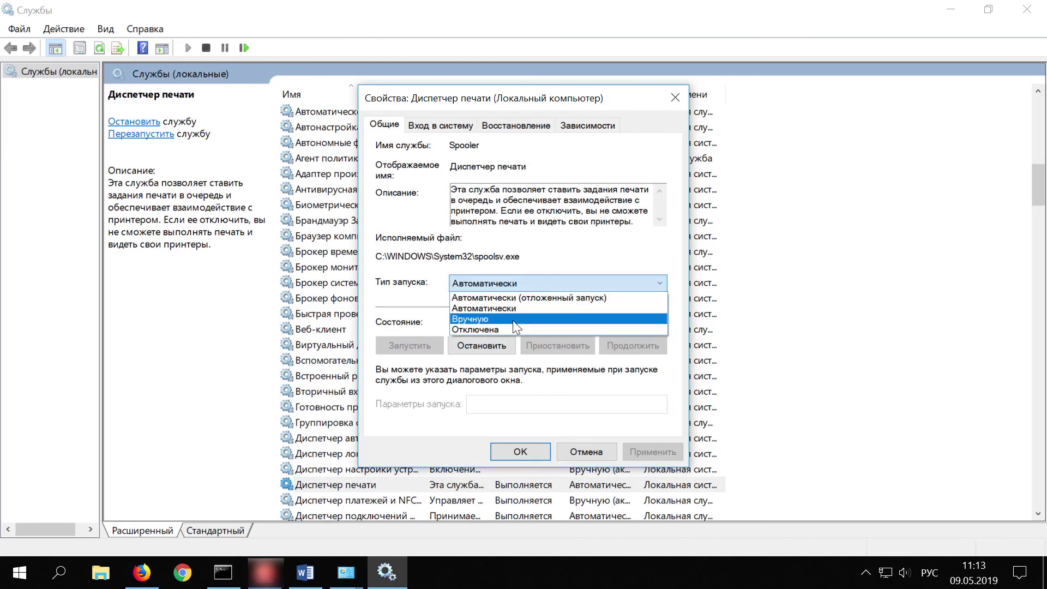
pyautogui.click(512, 309)
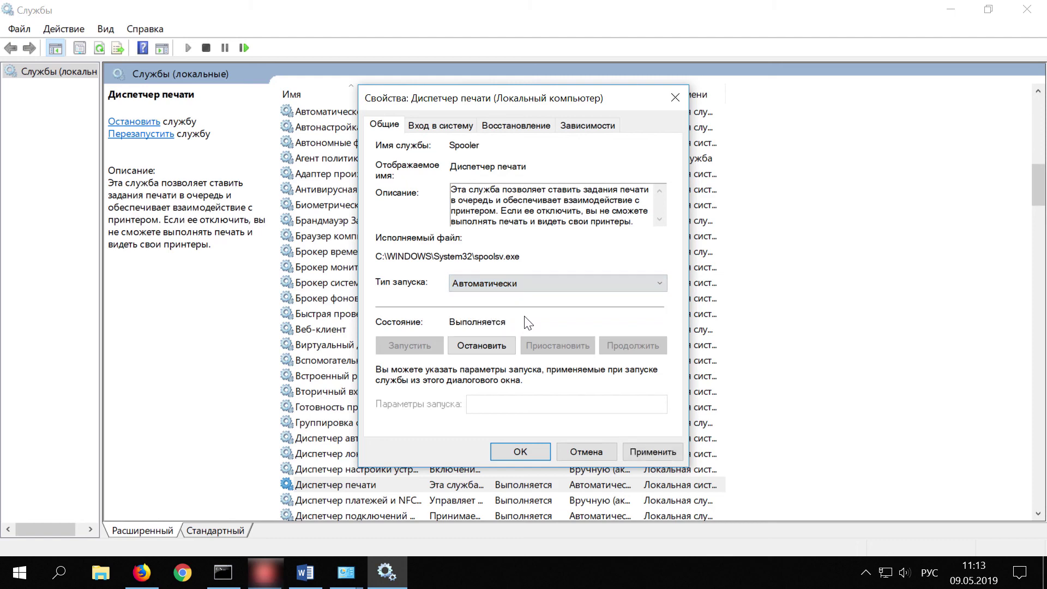
pyautogui.click(654, 453)
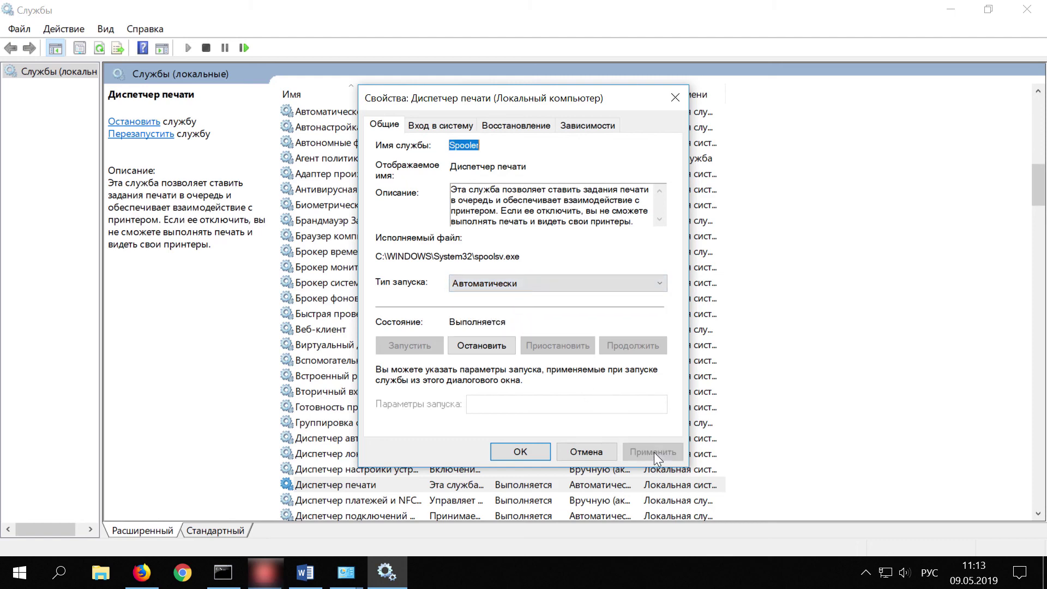
pyautogui.click(527, 453)
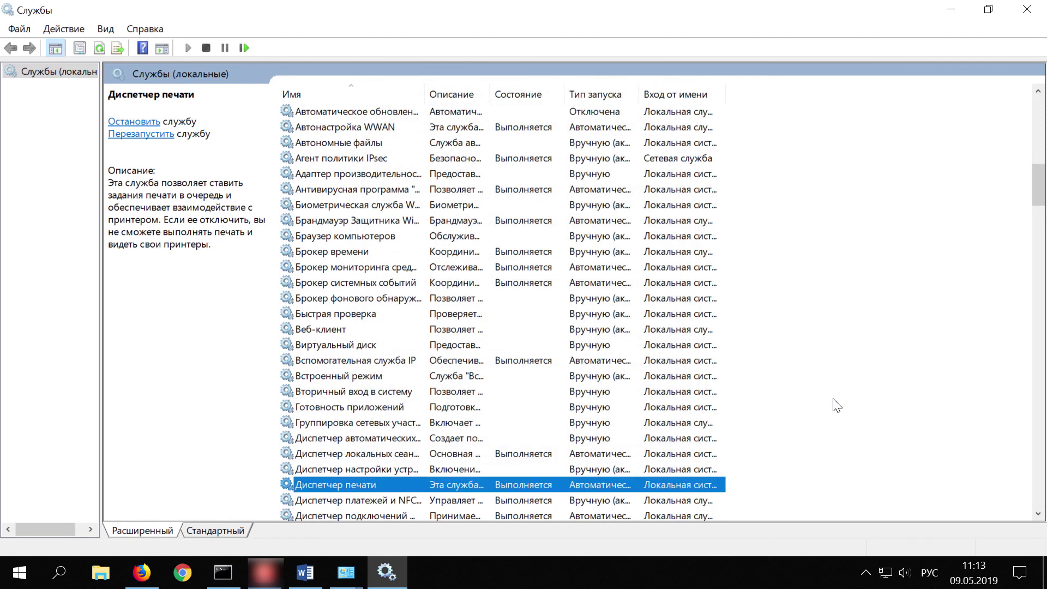
pyautogui.click(836, 405)
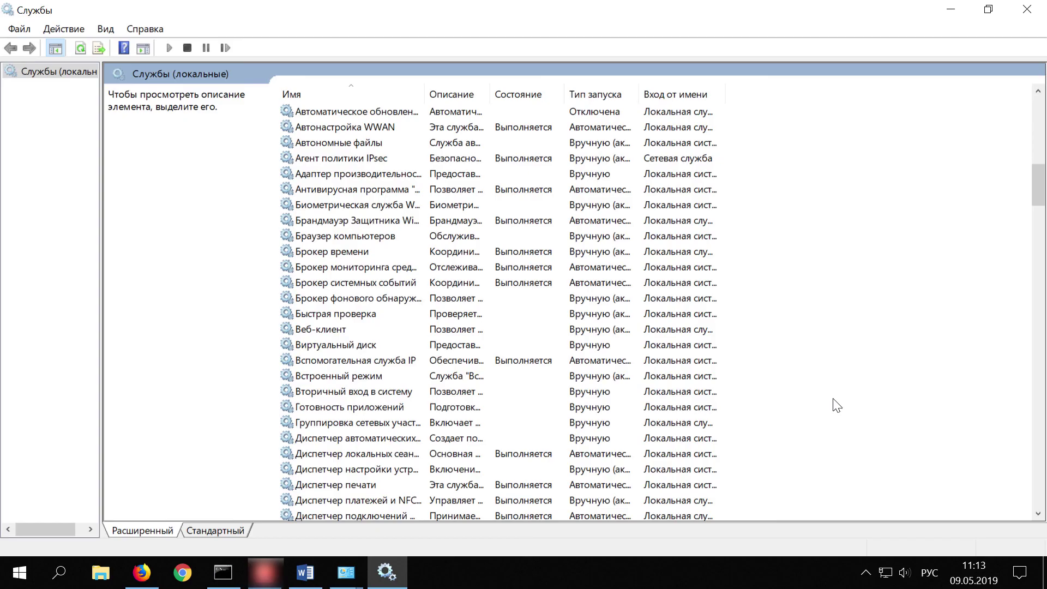
# Close the Services console and the Control Panel windows behind it to return to the desktop.
pyautogui.click(1034, 11)
pyautogui.click(1034, 11)
pyautogui.click(1035, 11)
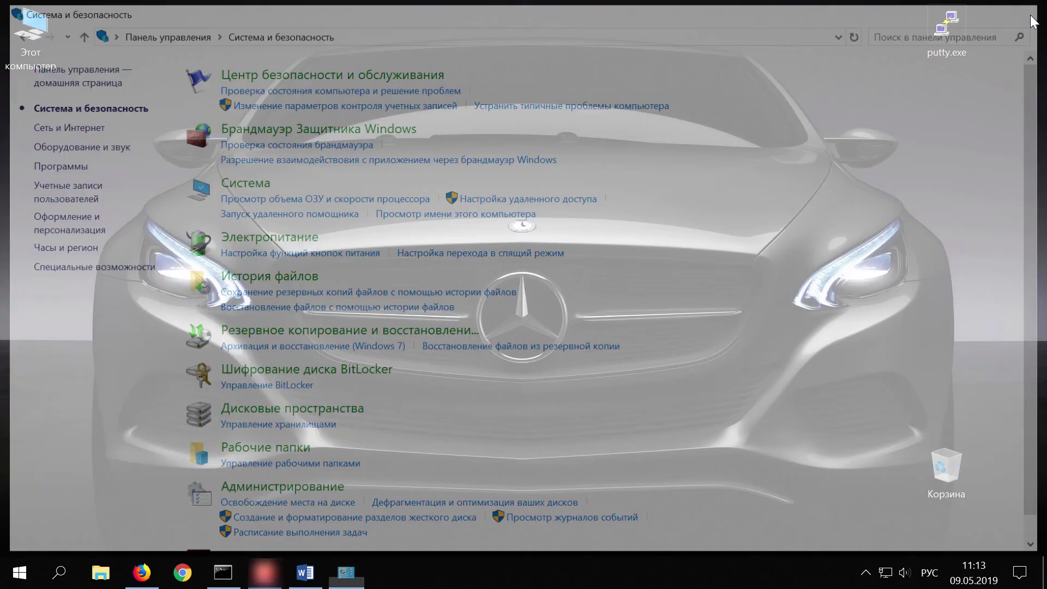